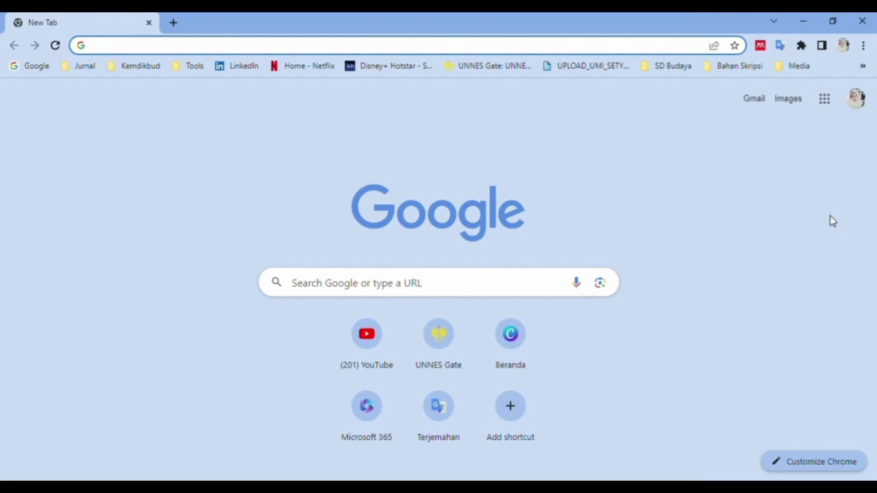
left_click(423, 290)
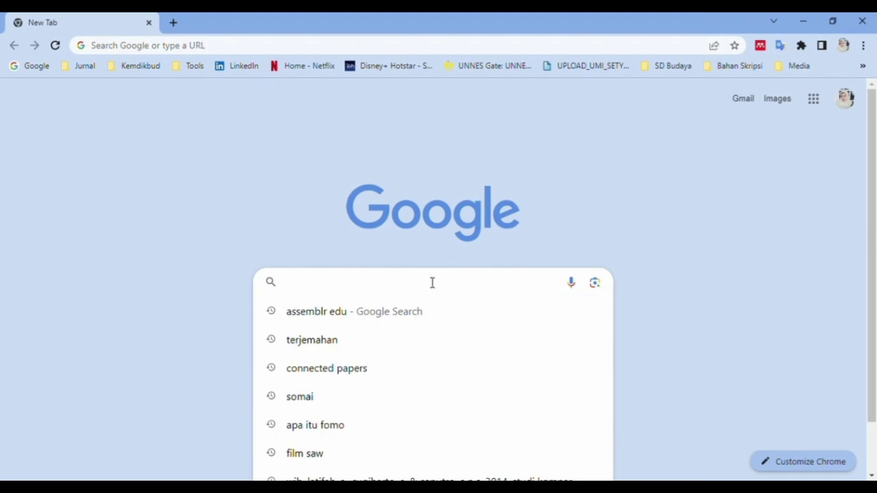
type("https://obsproject.com/")
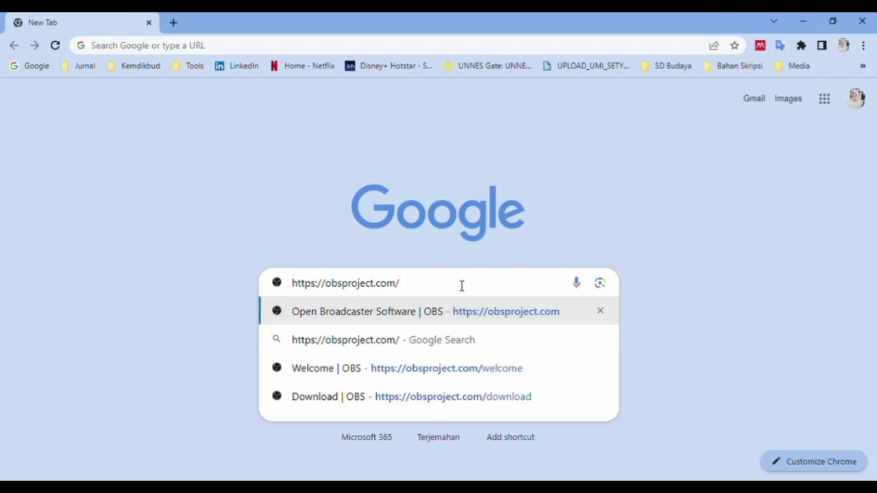
key("Return")
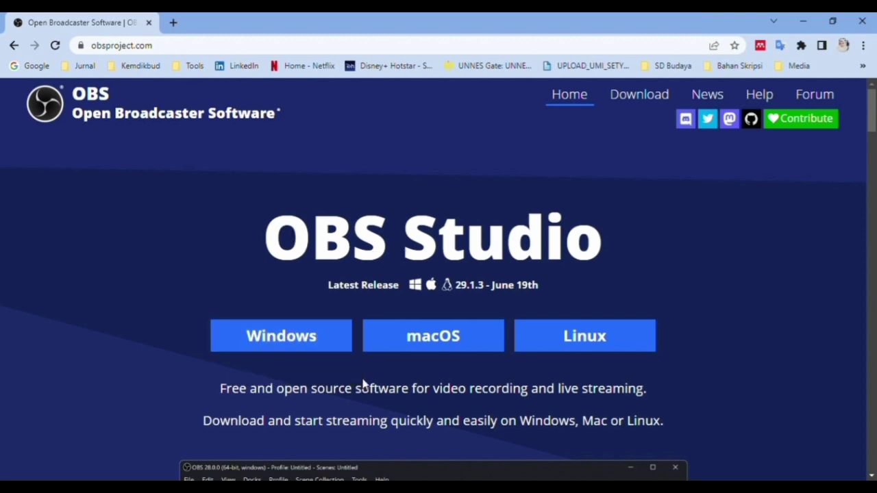
- Go to the OBS Studio download page and download the Windows installer
scroll(666, 333, "down", 5)
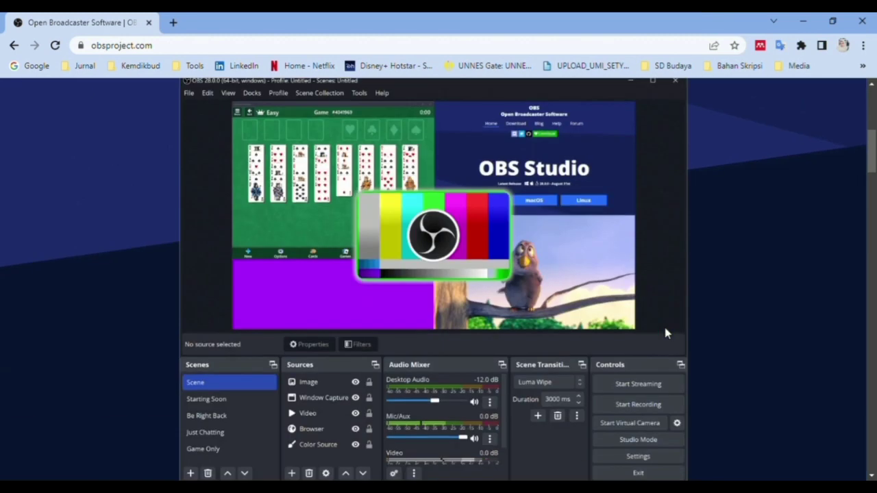
scroll(665, 333, "down", 10)
scroll(665, 333, "down", 15)
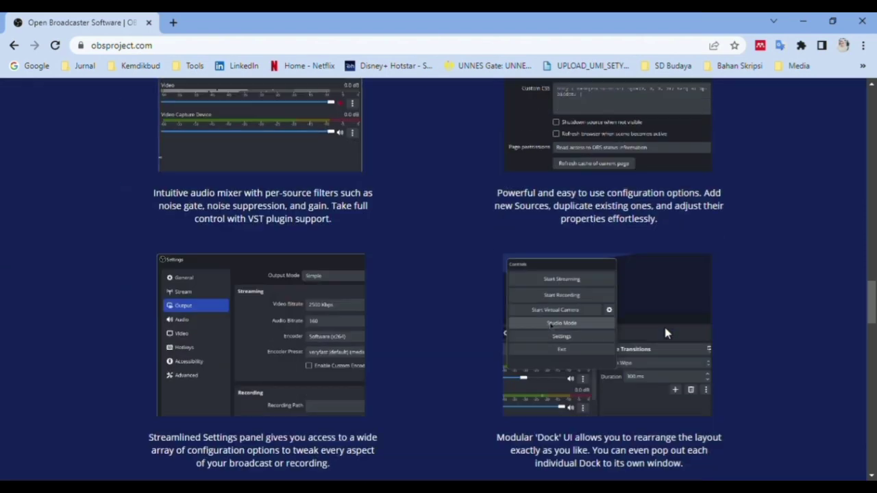
scroll(666, 333, "up", 10)
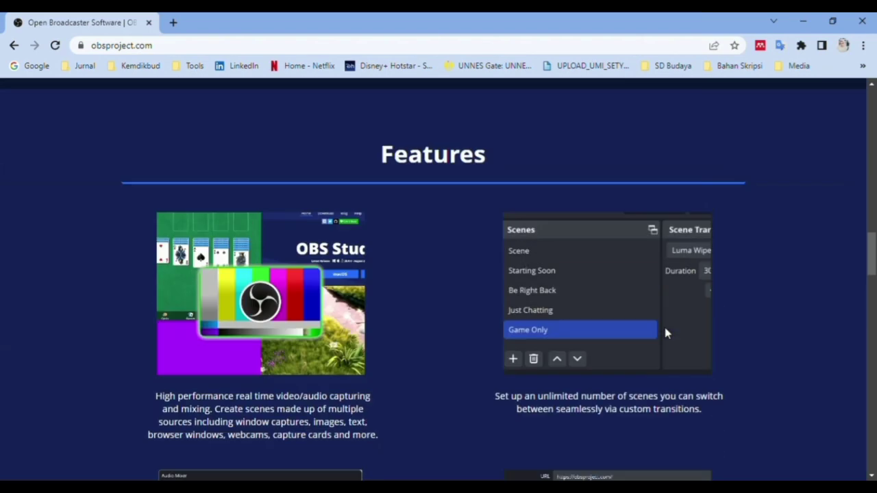
scroll(666, 333, "up", 15)
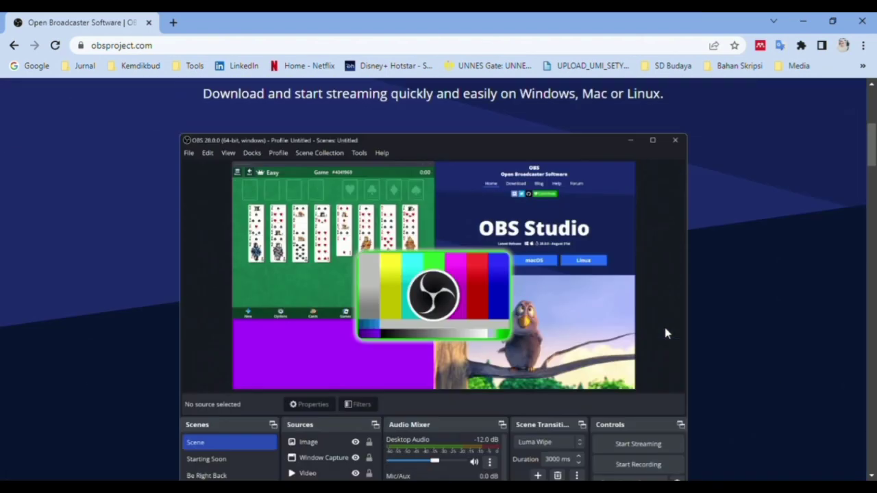
scroll(665, 333, "up", 3)
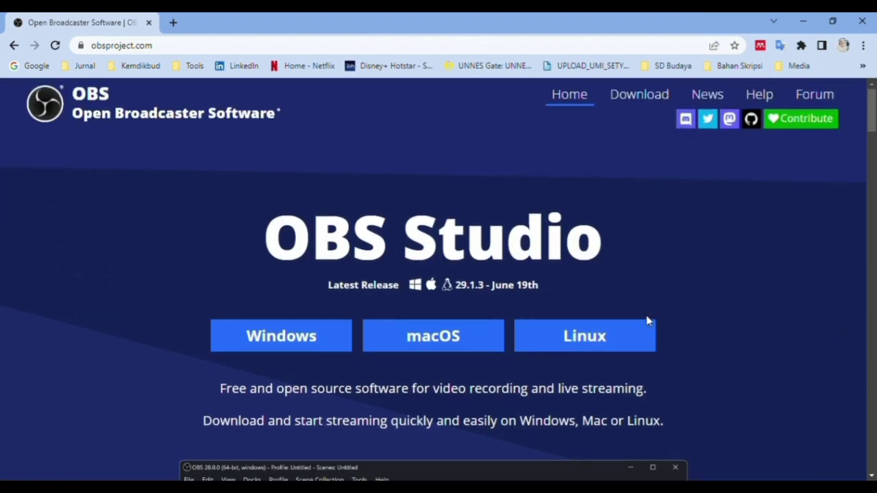
left_click(638, 101)
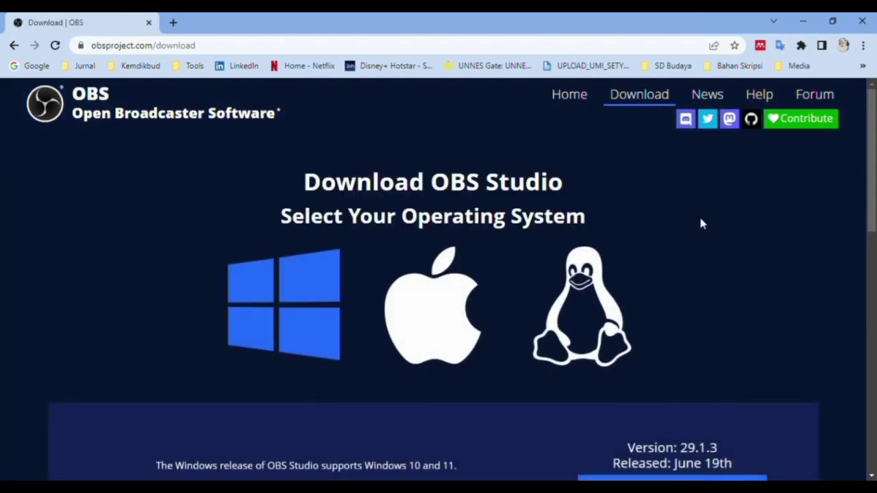
scroll(691, 219, "down", 2)
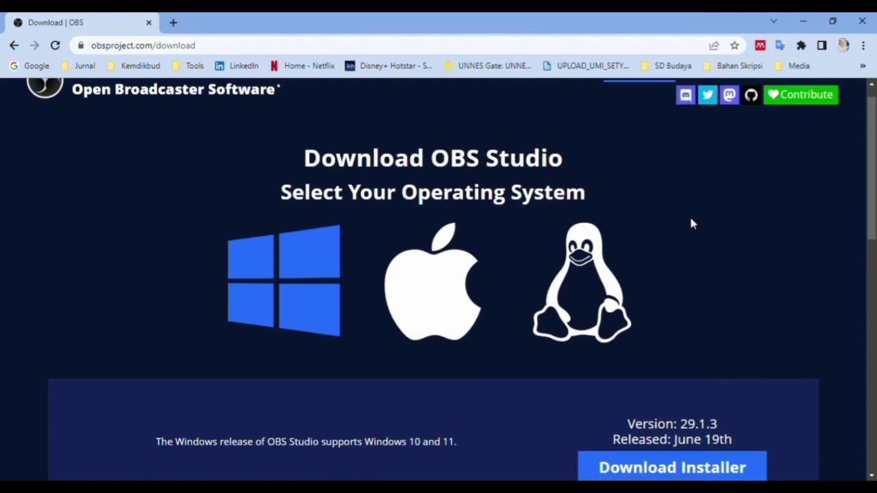
scroll(691, 223, "down", 2)
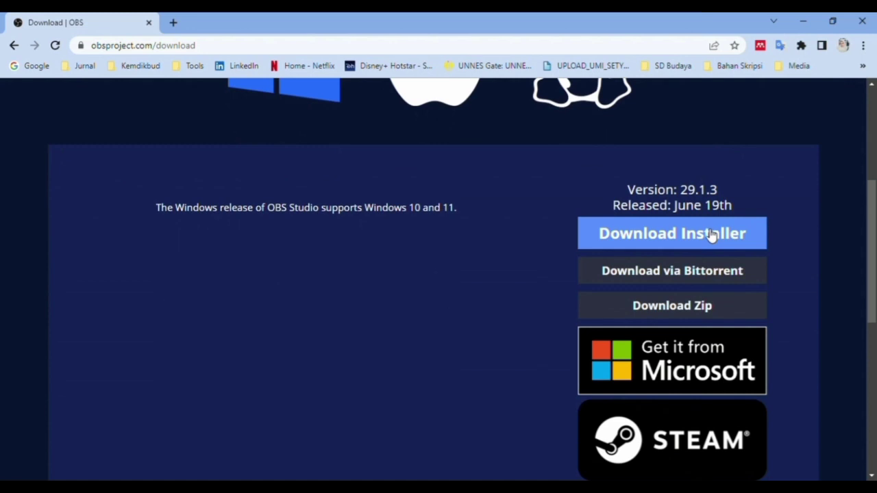
left_click(710, 235)
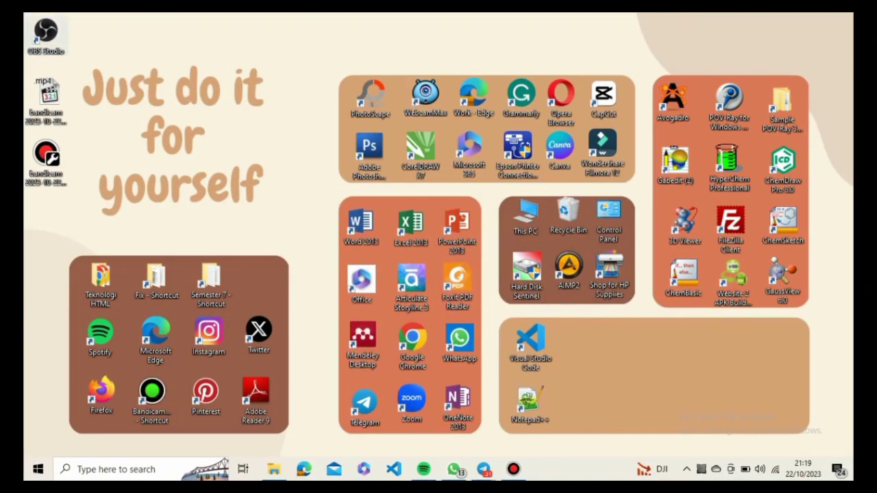
- Launch OBS Studio from the desktop and maximize its window
double_click(46, 35)
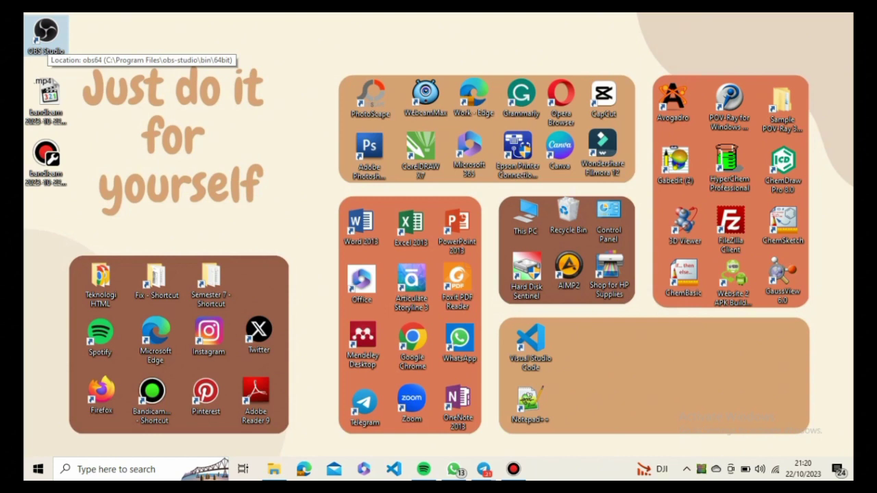
double_click(45, 34)
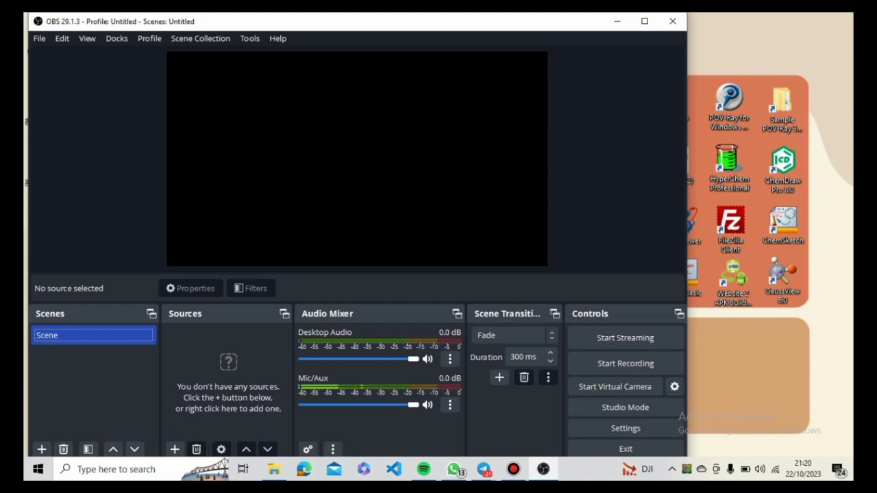
left_click_drag(356, 21, 375, 22)
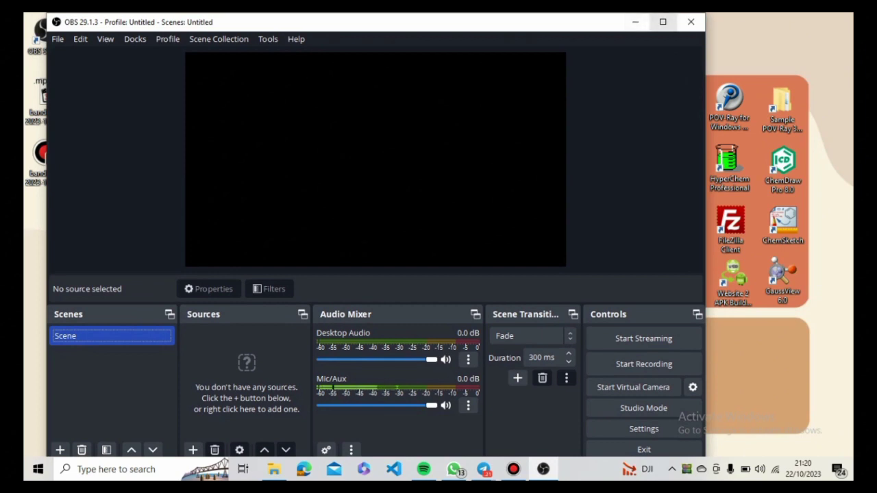
left_click(663, 22)
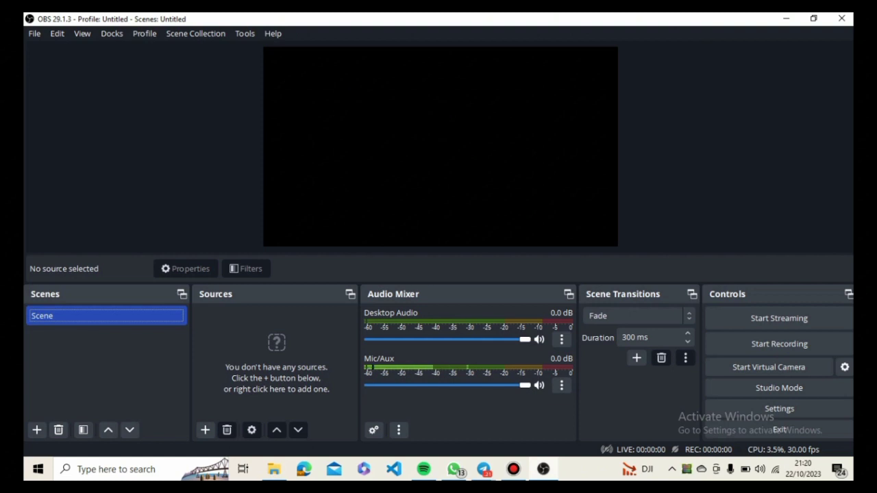
mouse_move(496, 19)
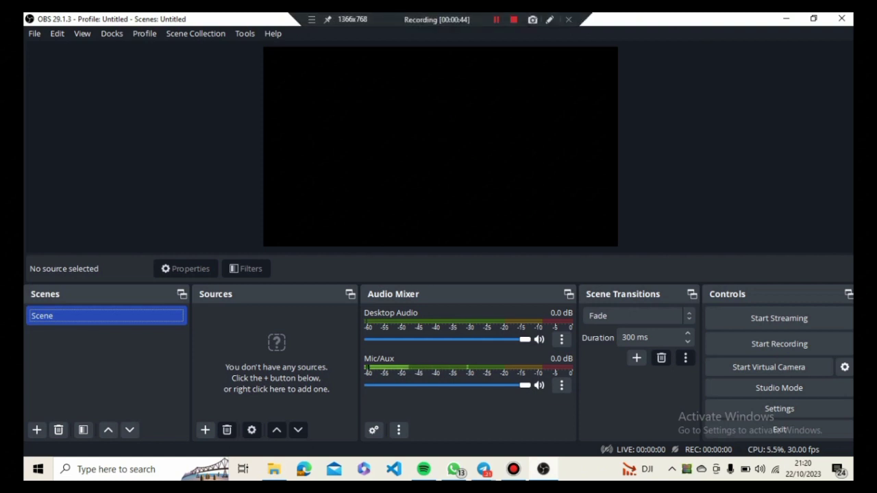
left_click(497, 19)
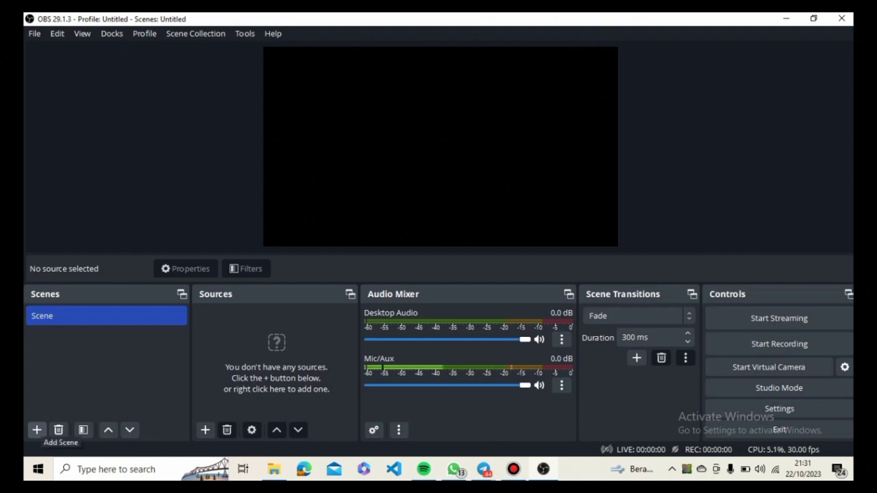
- Add a new scene named "coba coba"
left_click(37, 429)
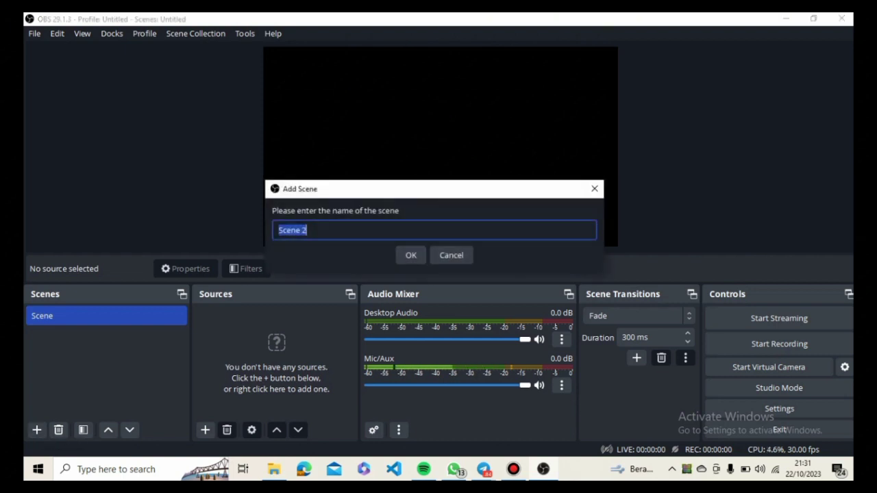
left_click_drag(312, 231, 277, 231)
type("coba cob")
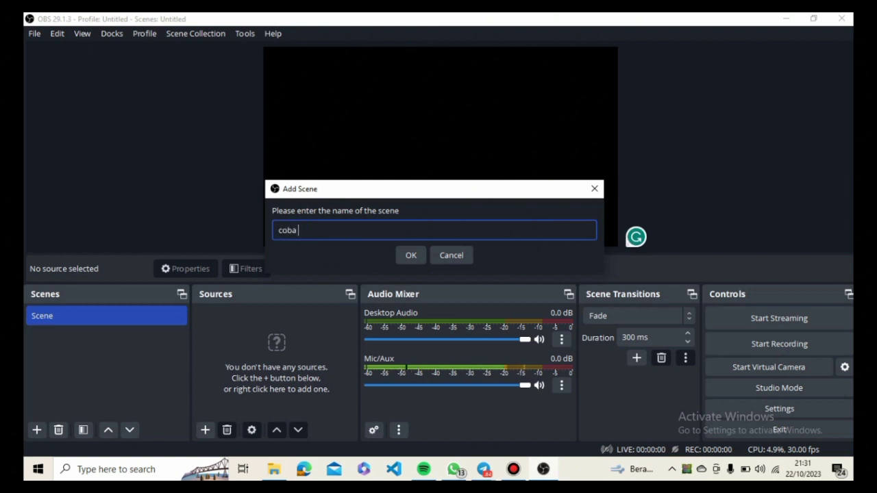
type("a")
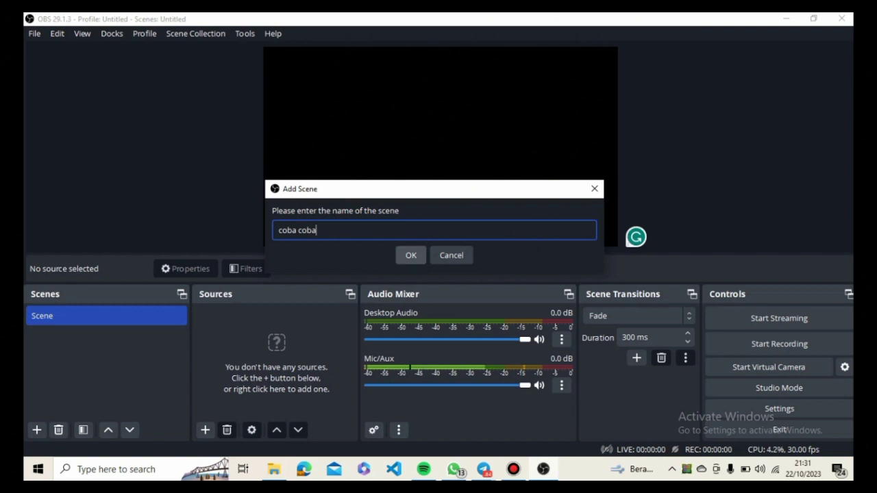
left_click(411, 255)
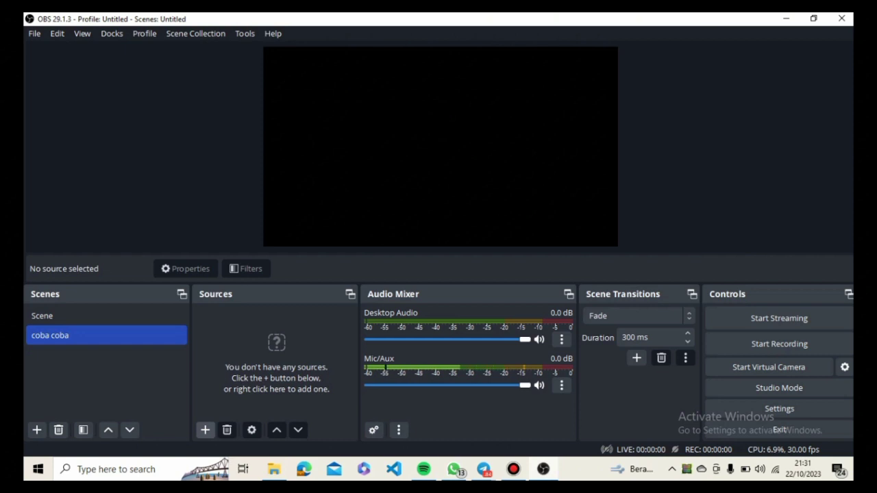
- Add a new Display Capture source named "screen capture" to the coba coba scene
left_click(205, 429)
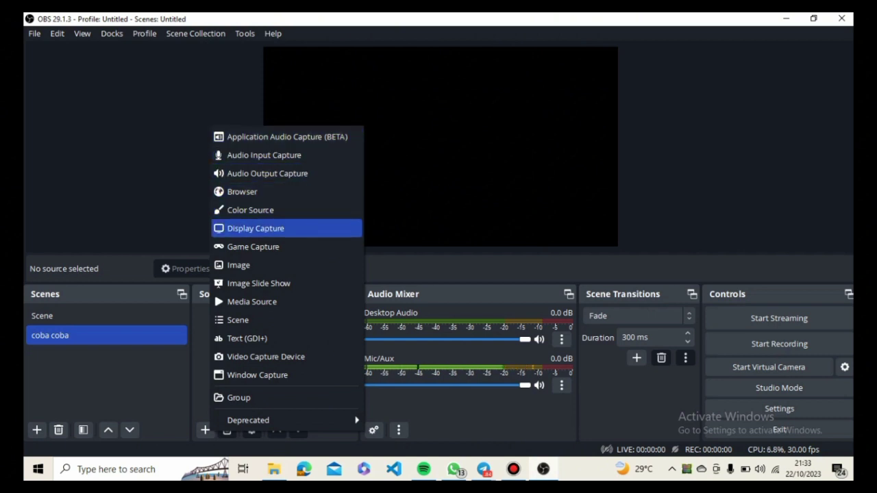
left_click(255, 228)
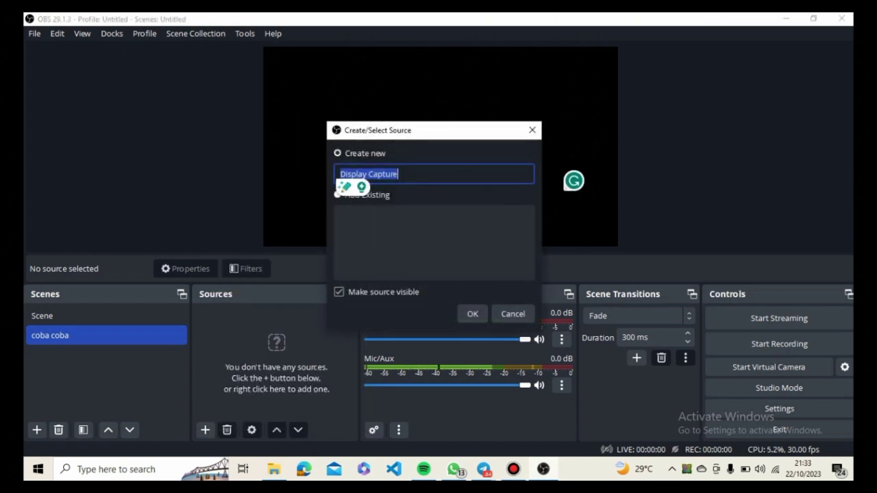
type("s")
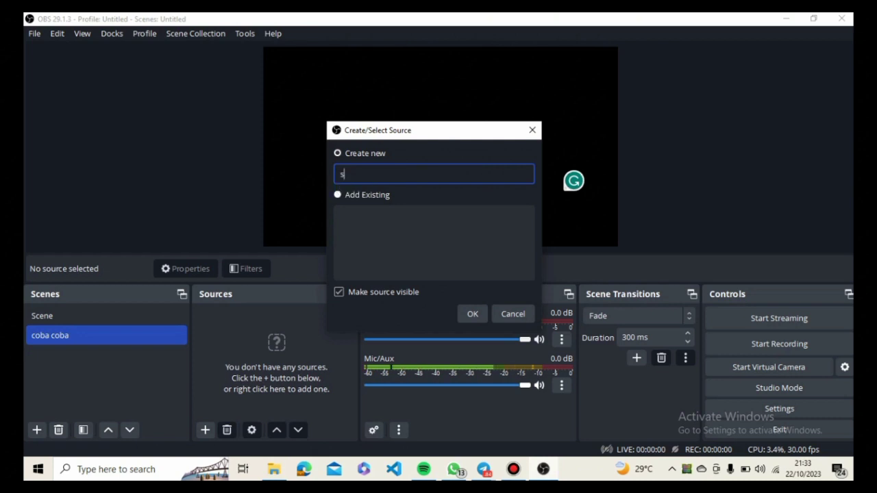
type("creen capture")
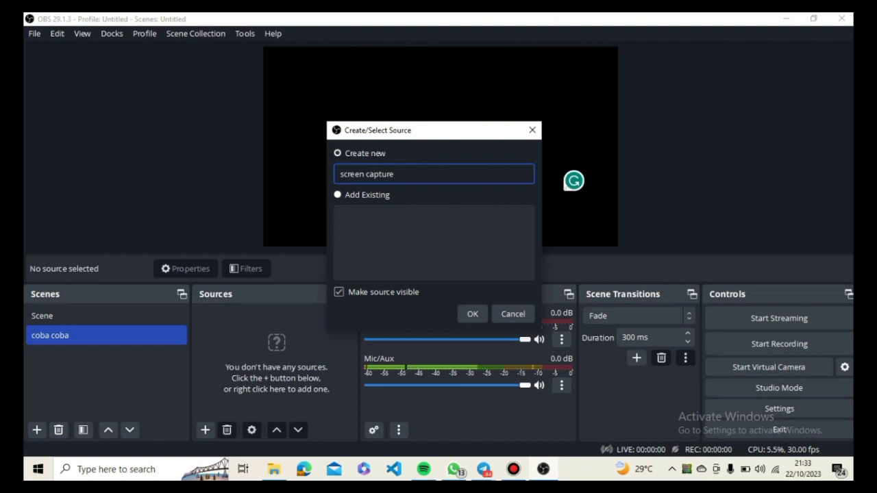
key("Return")
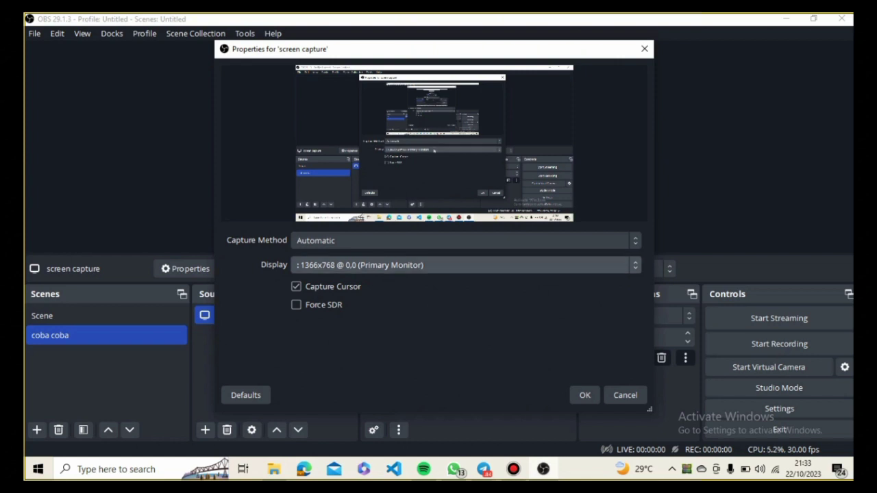
- Accept the screen capture properties with the Automatic method, the 1366x768 @ 0,0 (Primary Monitor) display and Capture Cursor enabled
left_click(441, 265)
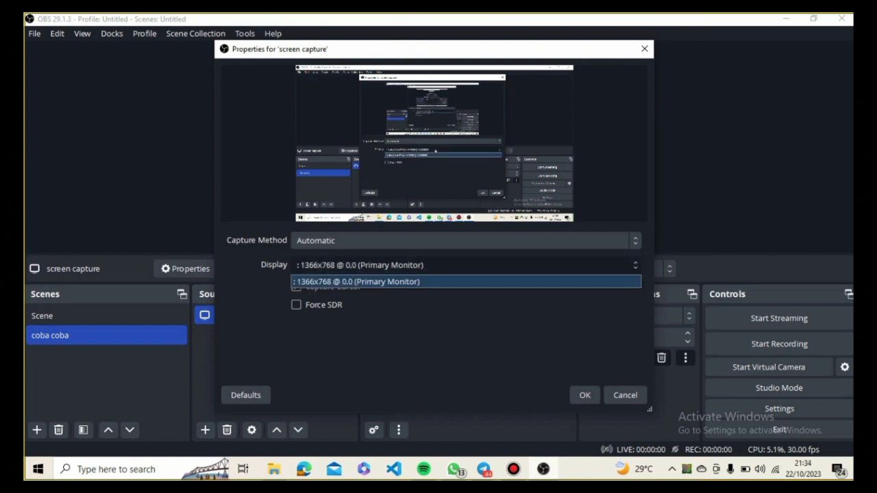
left_click(439, 282)
left_click(457, 240)
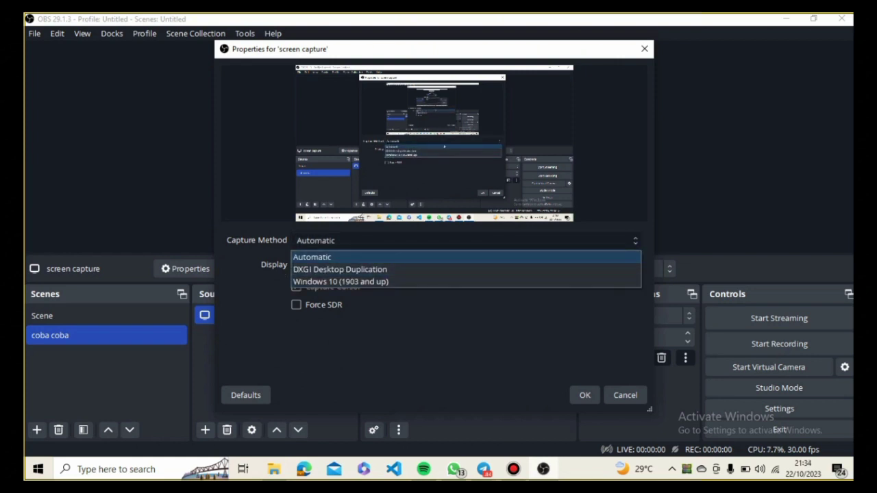
left_click(471, 242)
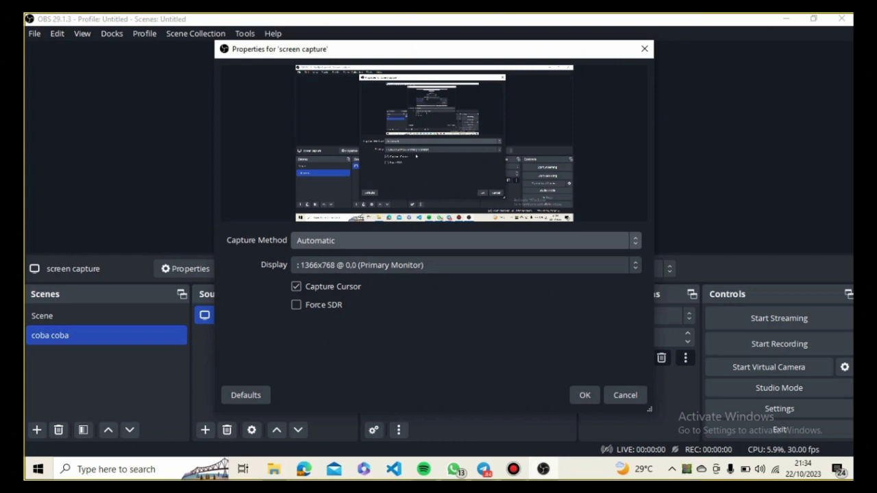
left_click(296, 287)
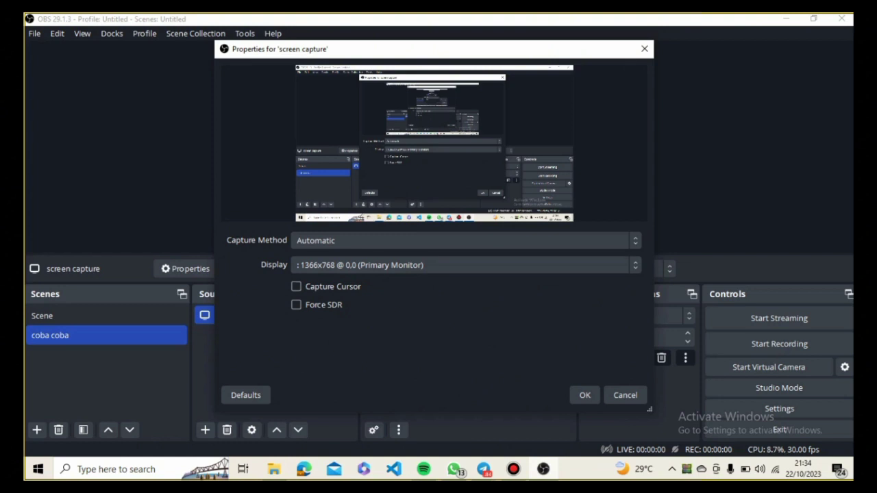
left_click(296, 287)
left_click(584, 394)
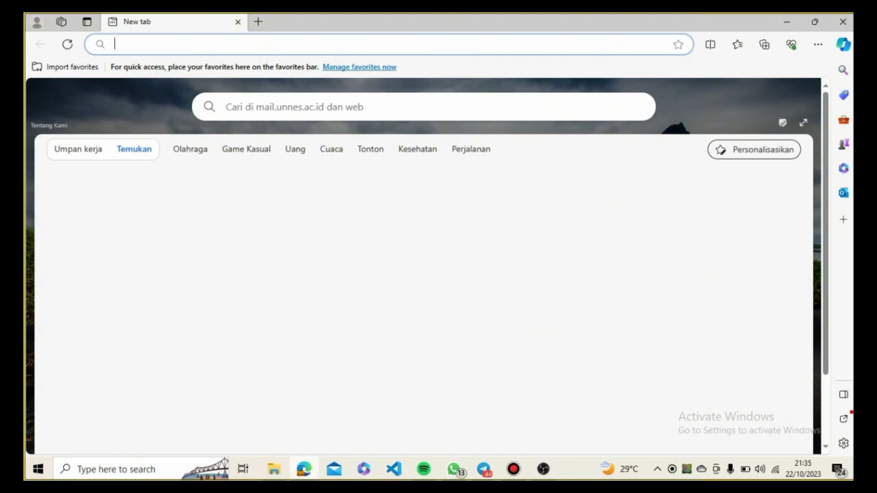
- Switch to OBS and add a new Game Capture source under its default name, with its mode set to Capture specific window
left_click(543, 469)
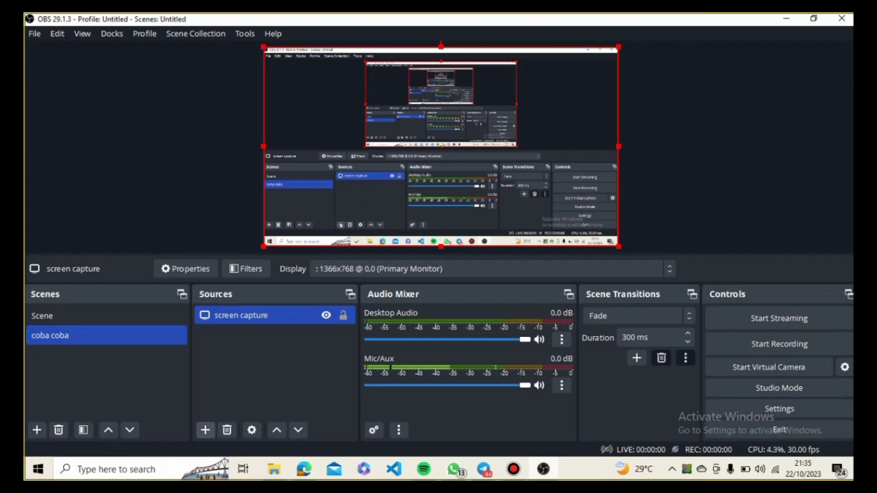
left_click(205, 430)
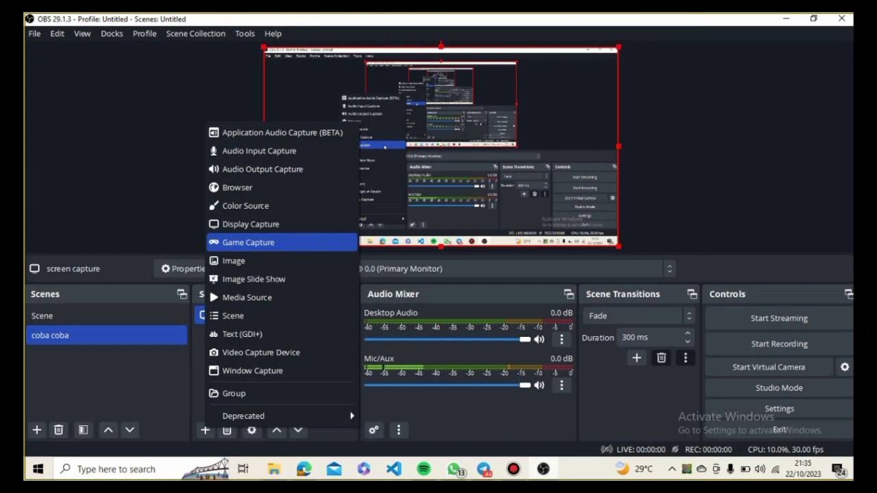
left_click(248, 242)
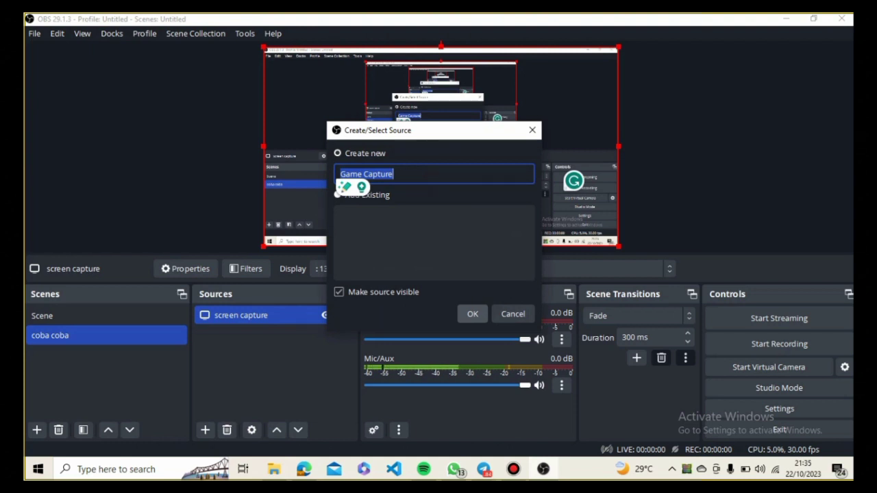
key("Return")
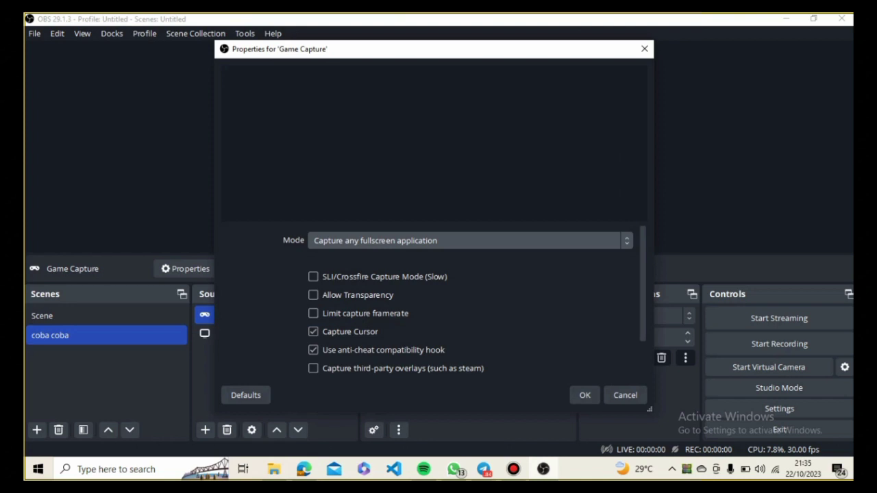
left_click(470, 240)
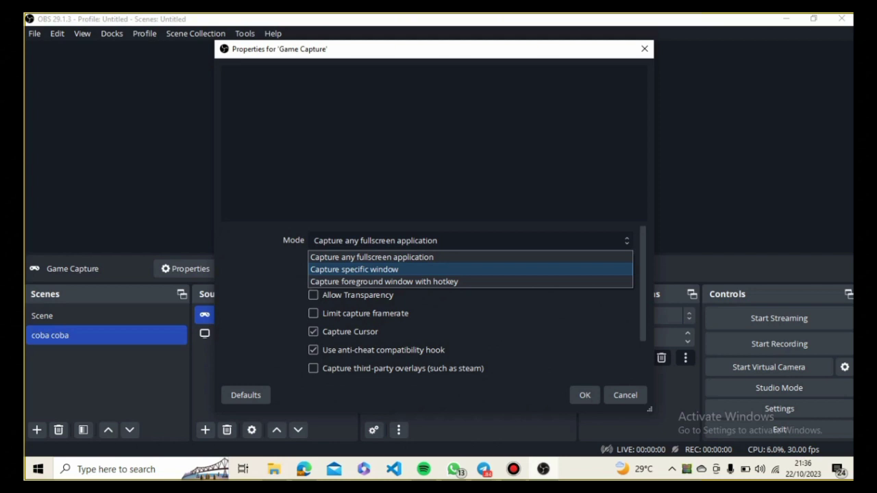
key("Return")
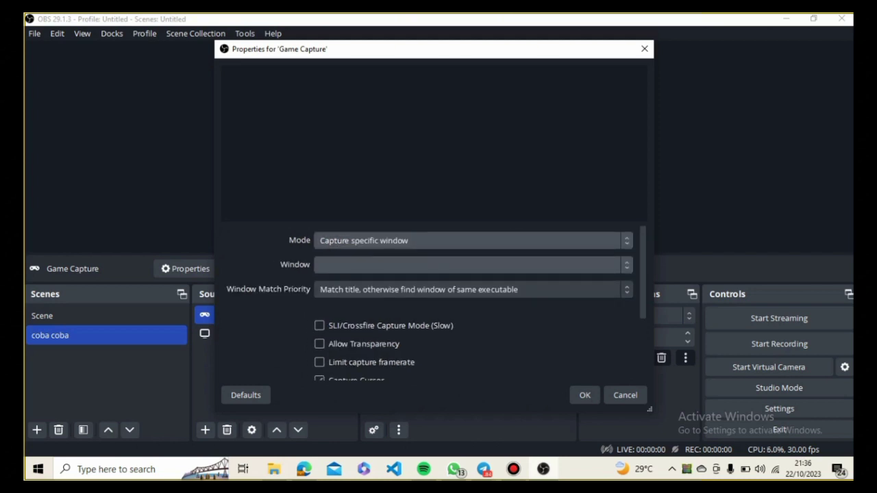
- Look through the open windows offered as targets for the Game Capture source without choosing one
left_click(473, 265)
key("Down")
key("Down")
key("Down")
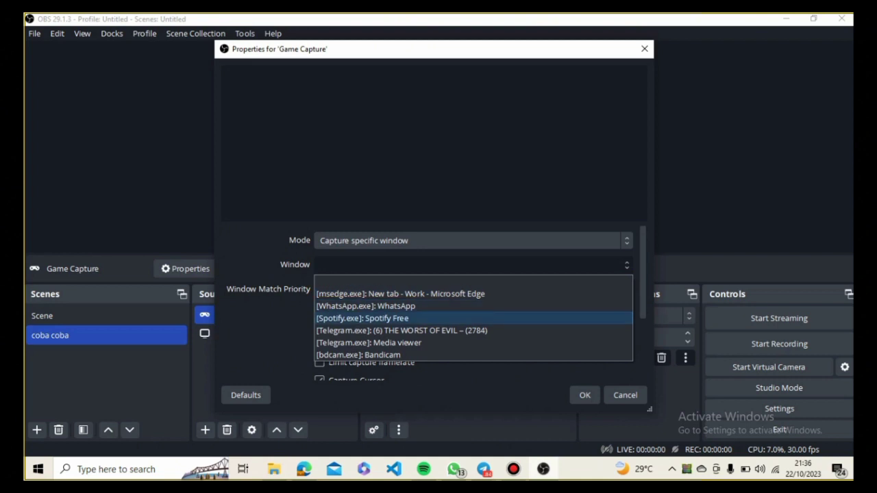
key("Down")
key("Down")
key("Down")
key("Up")
key("Up")
key("Up")
key("Up")
key("Up")
key("Escape")
- Review the remaining Game Capture options down to the Hook Rate and accept the source properties
scroll(436, 303, "down", 1)
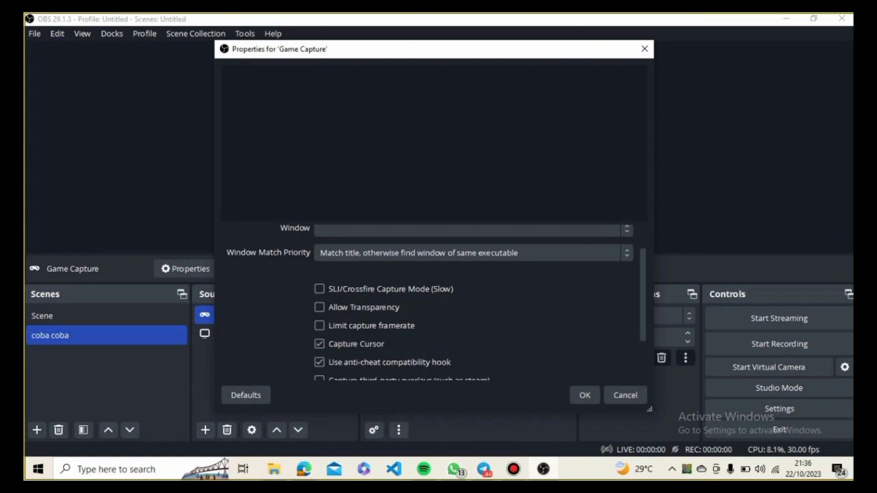
scroll(437, 303, "down", 1)
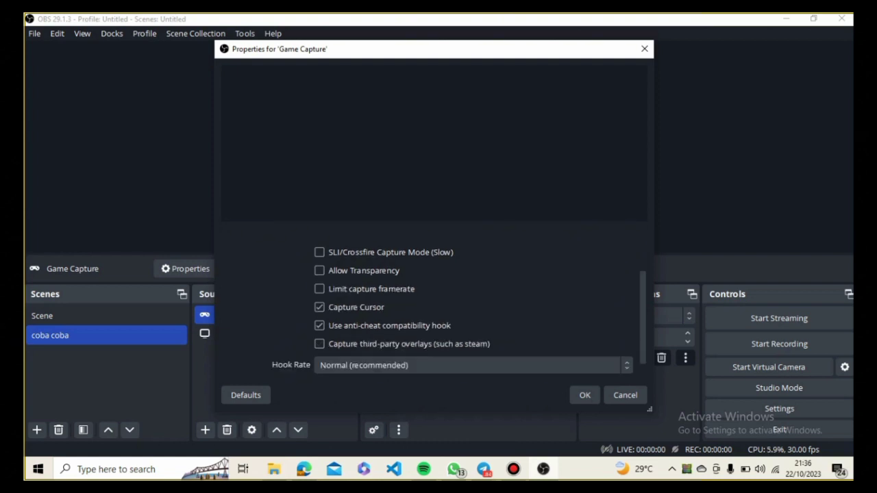
scroll(434, 301, "up", 1)
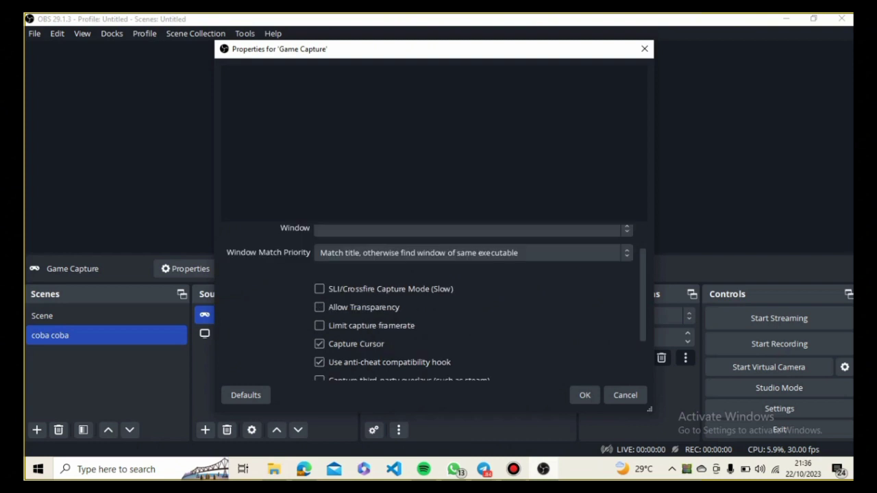
scroll(433, 302, "down", 1)
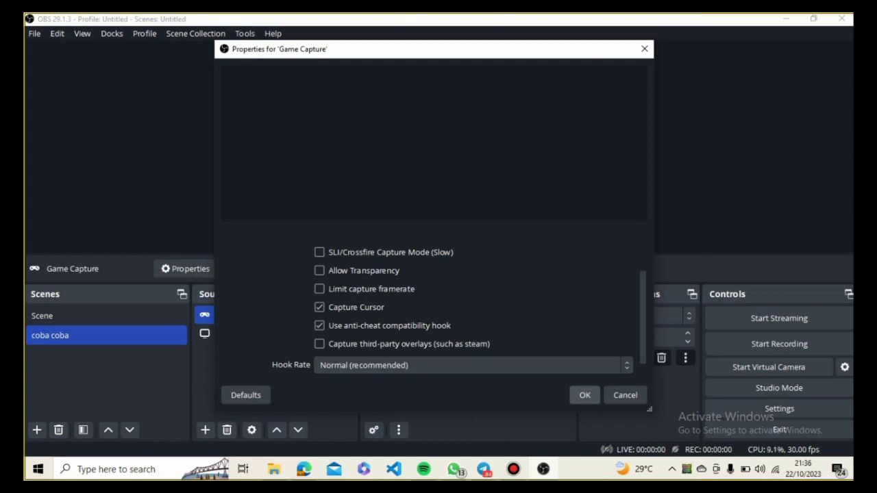
left_click(584, 396)
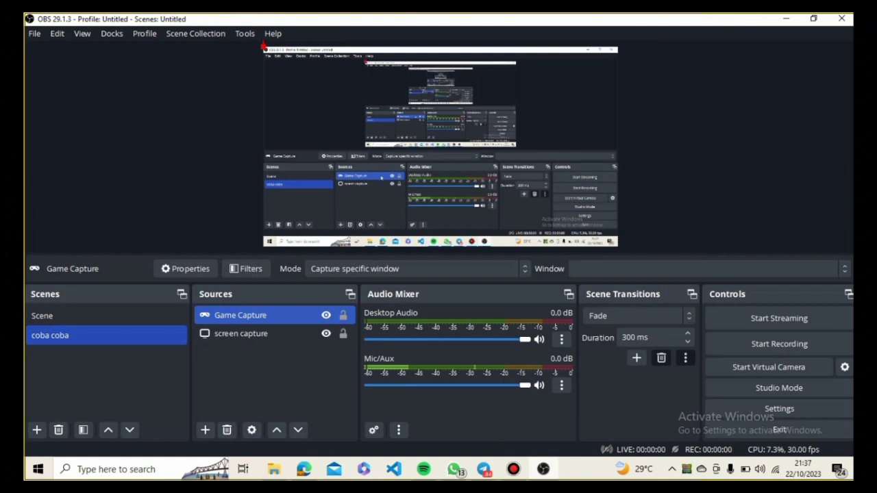
- Hide the screen capture source in the coba coba scene
left_click(315, 334, "ctrl")
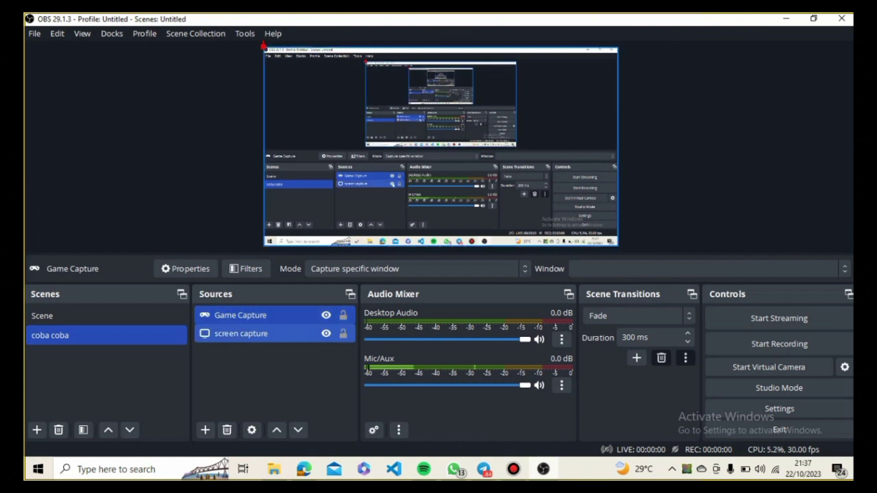
left_click(326, 333)
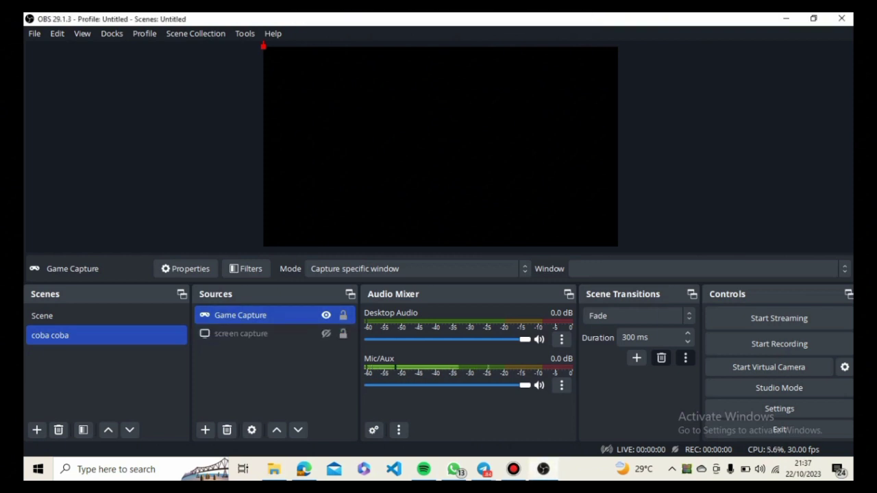
- Open the program settings and examine the language and theme choices in the General settings
left_click(35, 34)
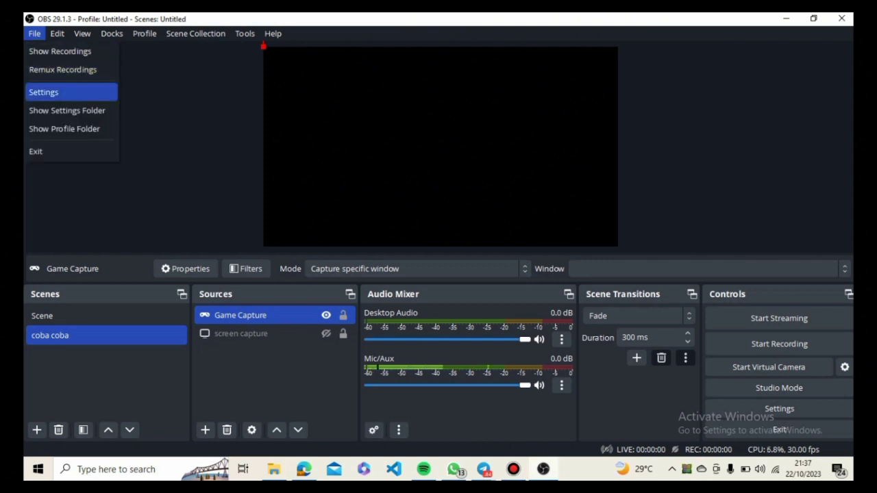
left_click(44, 91)
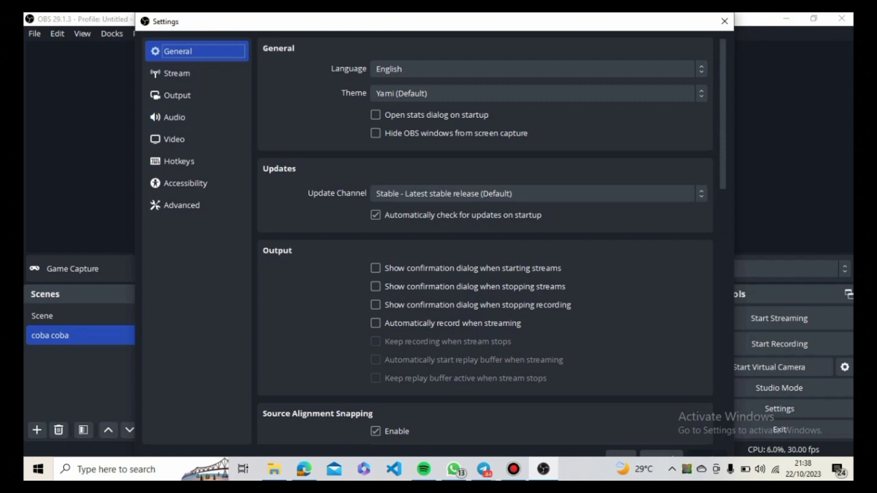
left_click(539, 70)
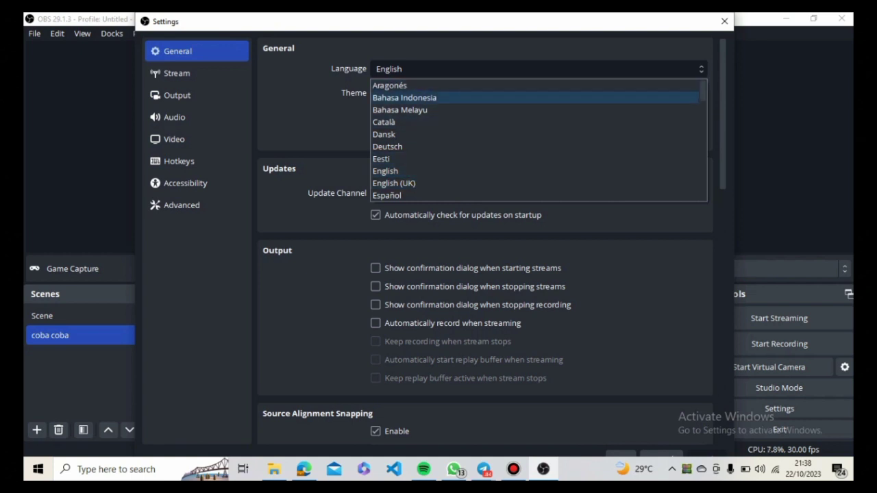
left_click(329, 115)
left_click(452, 94)
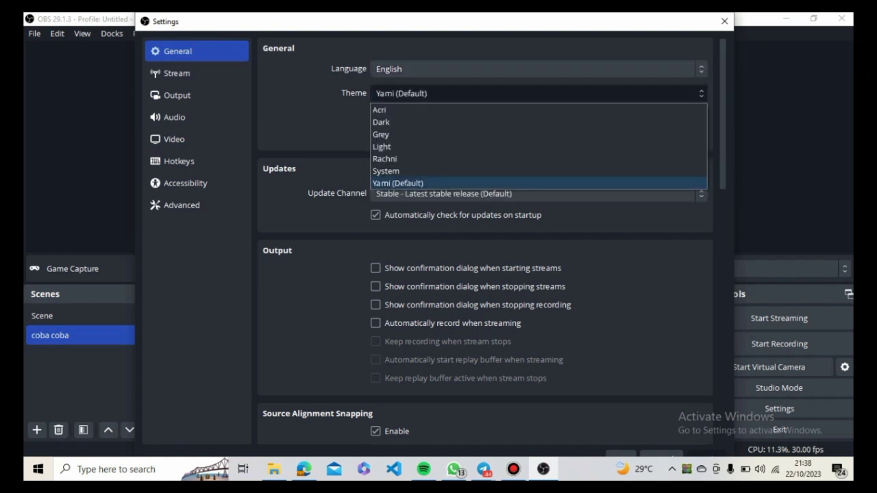
left_click(453, 94)
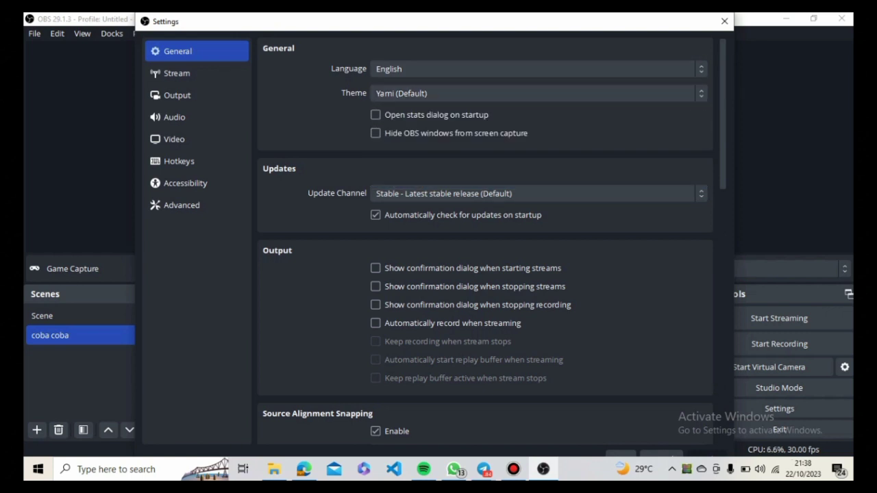
- Set the Snap Sensitivity for source alignment snapping back to 10.0
scroll(485, 240, "down", 2)
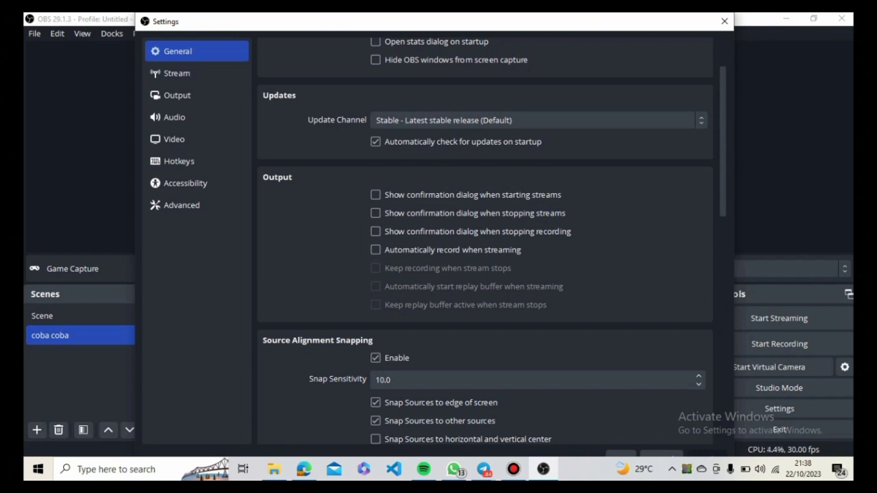
scroll(479, 268, "down", 5)
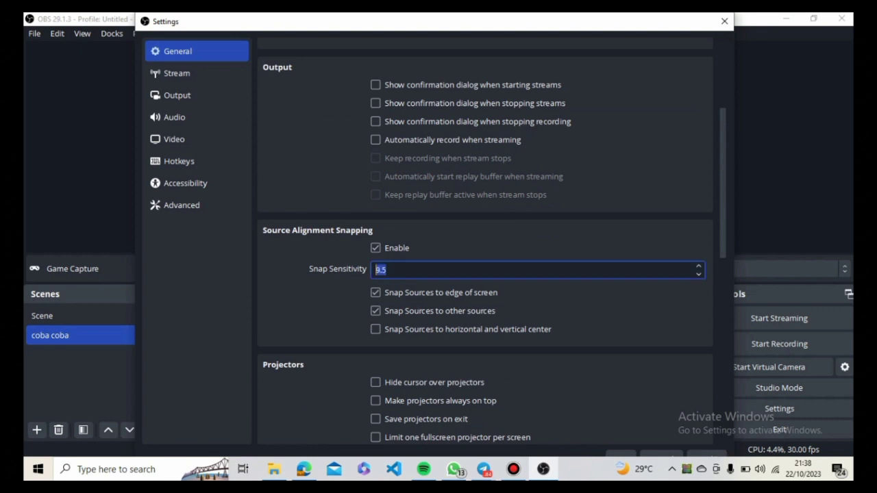
scroll(485, 240, "up", 1)
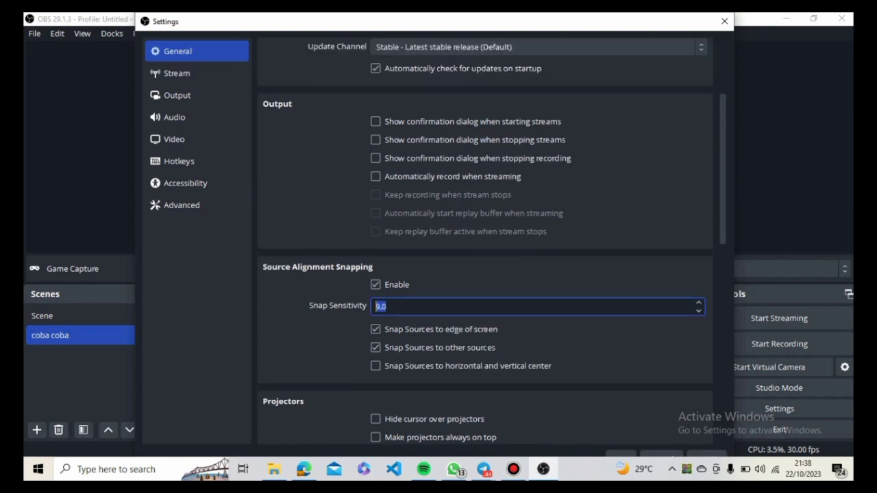
key("Up")
key("Up")
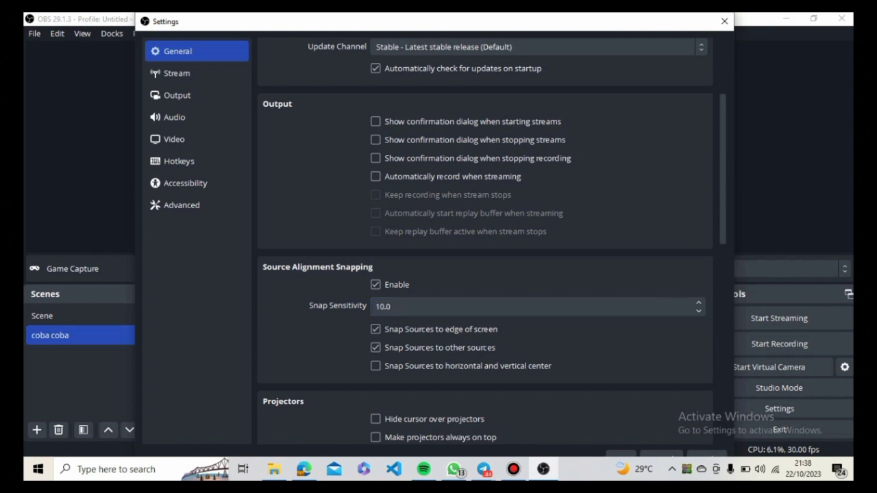
- Review the remaining General settings, from Projectors and System Tray through Preview, Studio Mode and Multiview
scroll(485, 240, "down", 3)
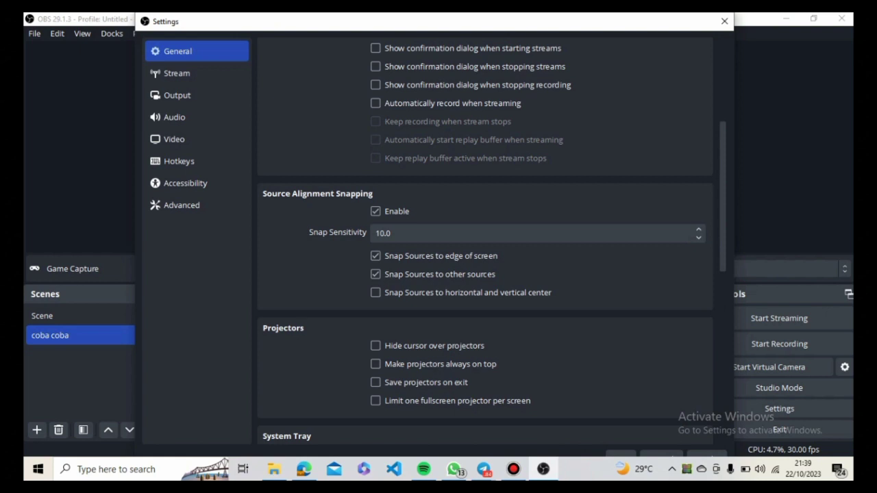
scroll(485, 243, "down", 5)
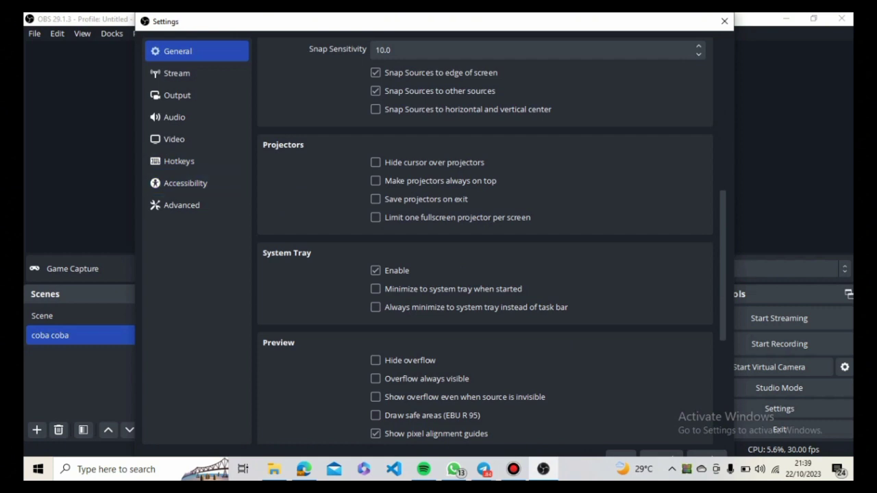
scroll(485, 238, "down", 2)
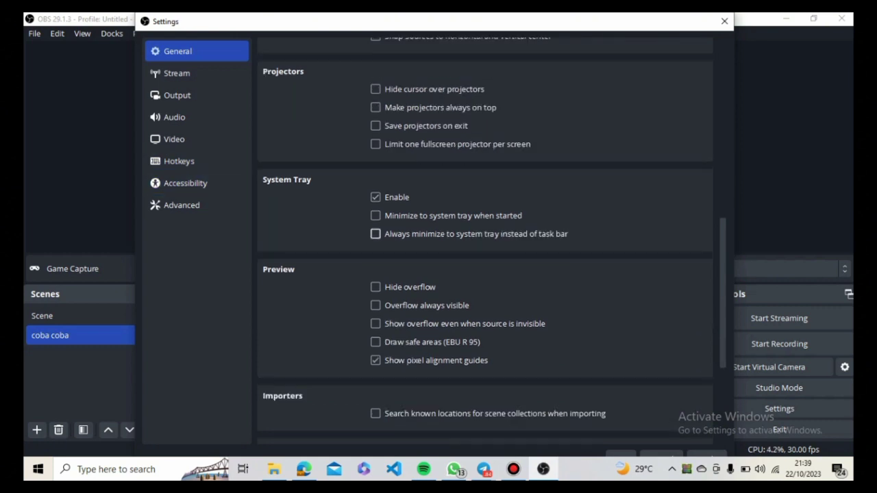
scroll(485, 238, "down", 3)
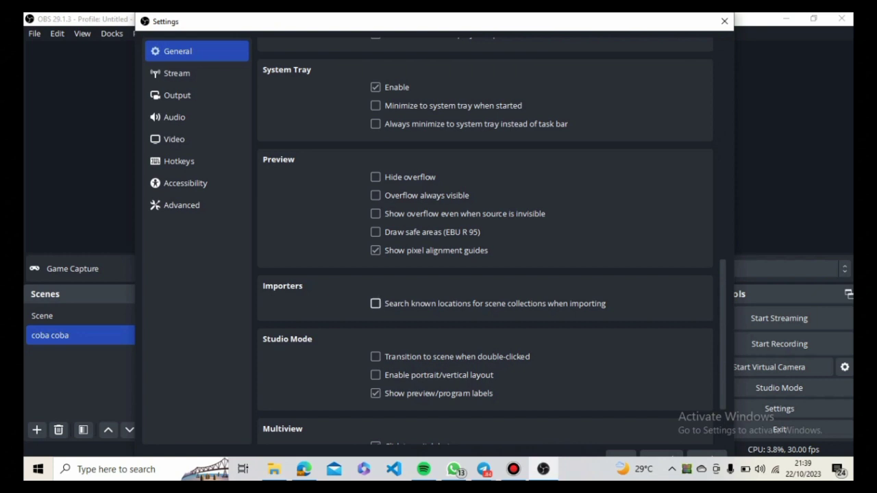
scroll(485, 241, "down", 3)
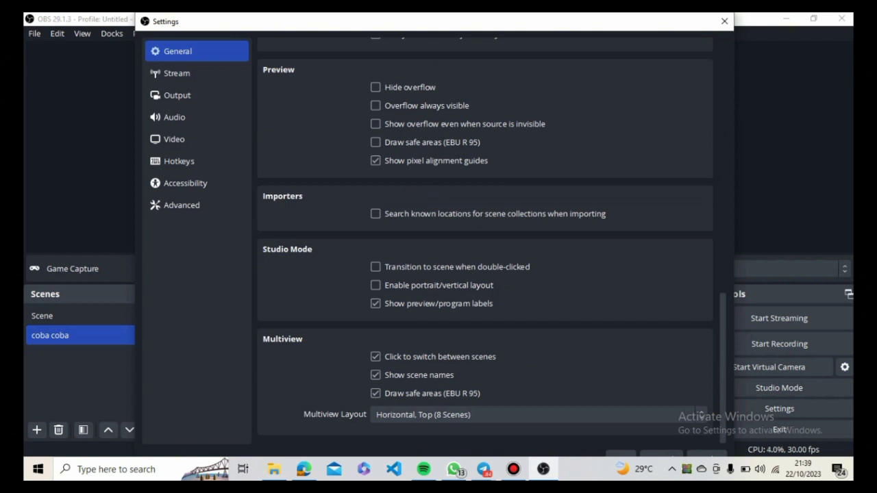
- Open the Stream settings and examine the available streaming services and the YouTube ingest servers
left_click(197, 74)
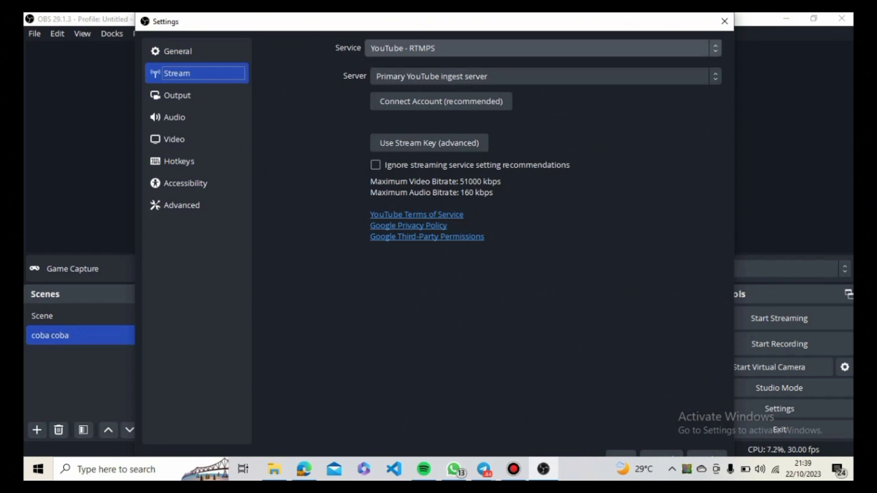
left_click(544, 48)
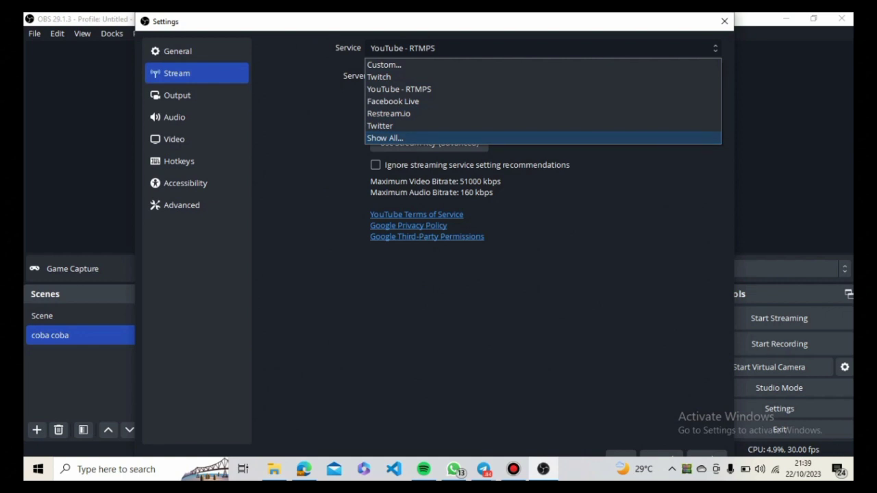
left_click(438, 138)
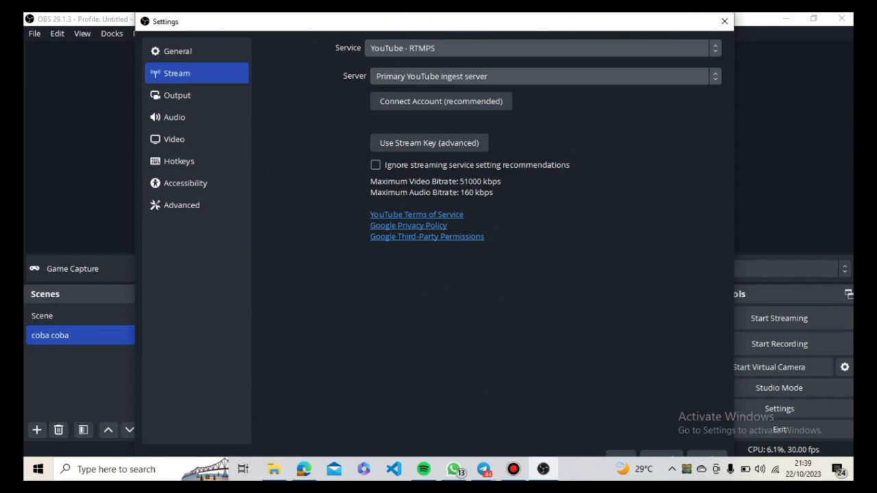
left_click(439, 76)
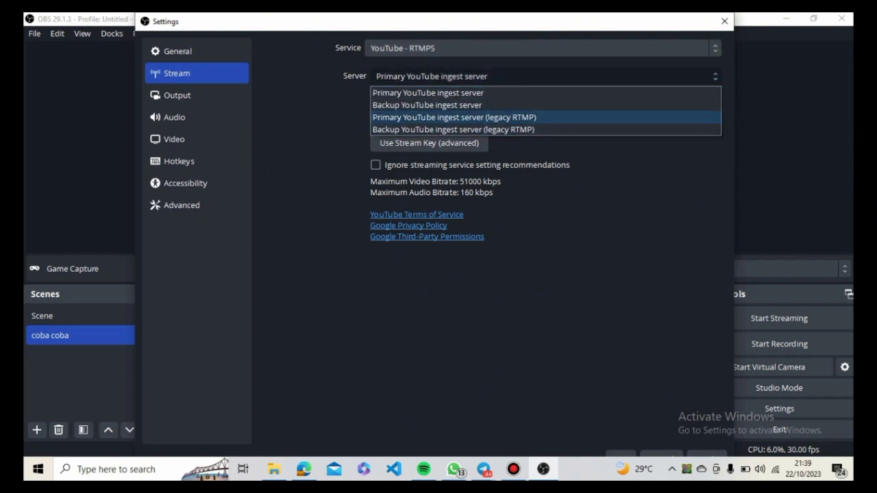
left_click(439, 76)
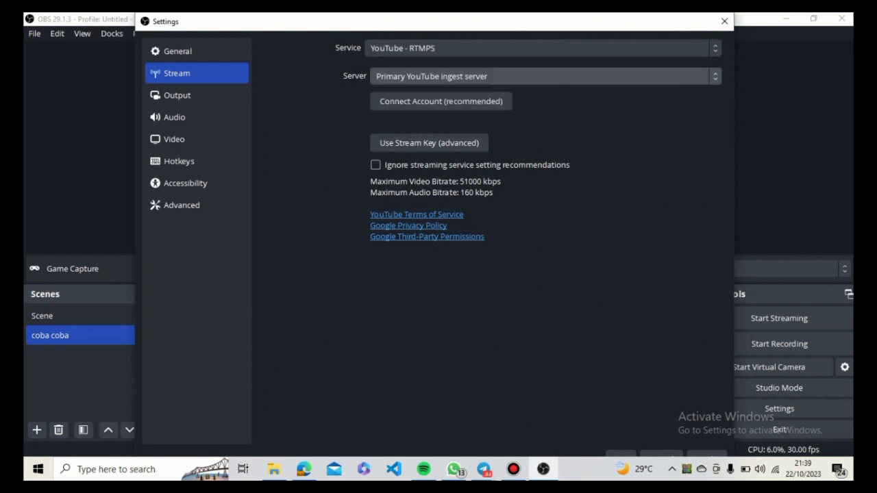
- Try Twitch as the streaming service and return the selection to YouTube - RTMPS
left_click(438, 48)
left_click(439, 77)
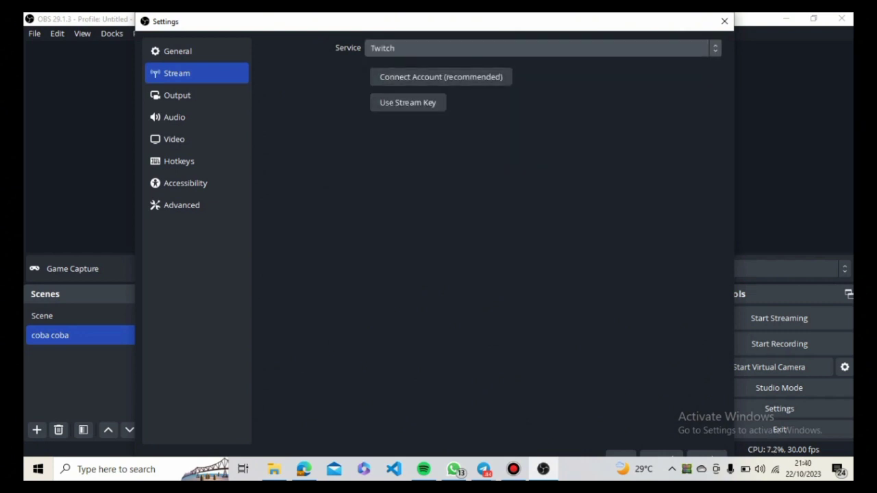
left_click(438, 48)
left_click(439, 89)
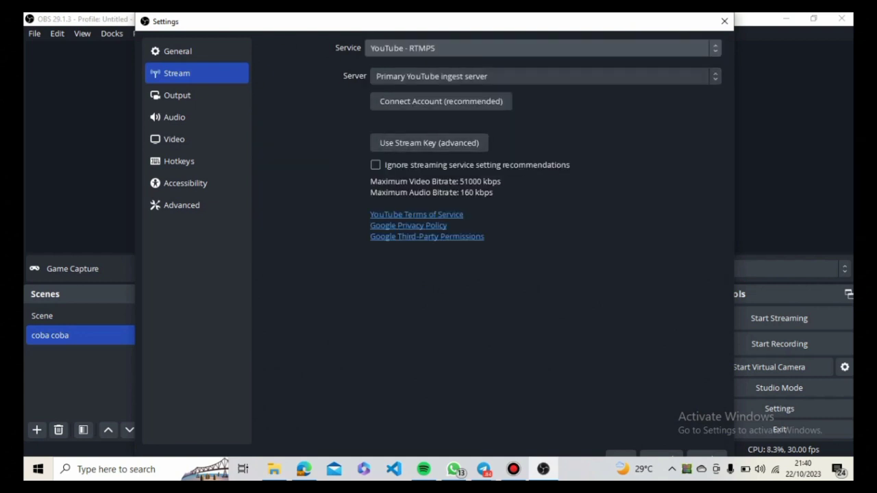
- Open the Output settings, keep Simple as the output mode and AAC (Default) as the streaming audio encoder
left_click(197, 95)
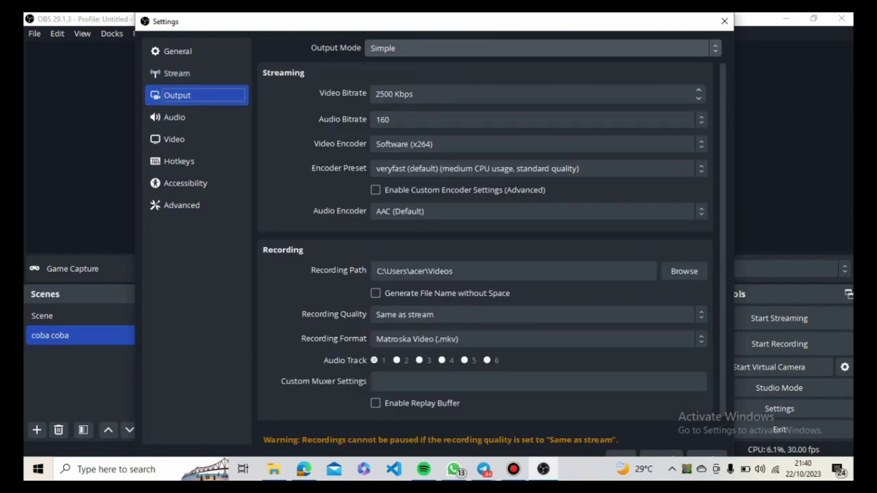
left_click(541, 48)
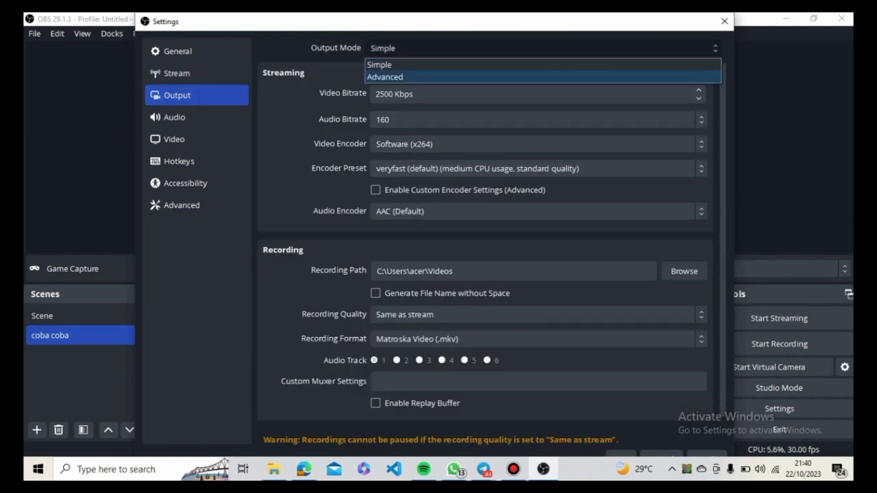
left_click(380, 65)
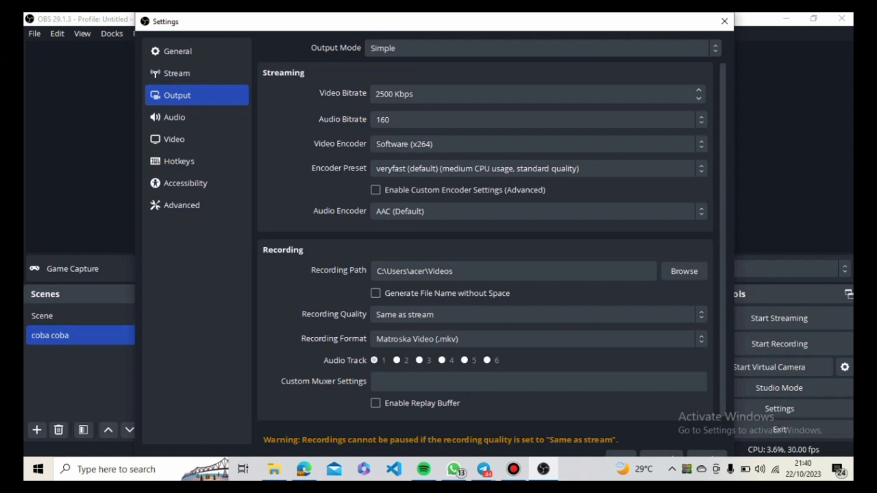
left_click(539, 212)
left_click(538, 227)
- Check the folder chooser for the recording path and leave it without selecting a different folder
left_click(683, 271)
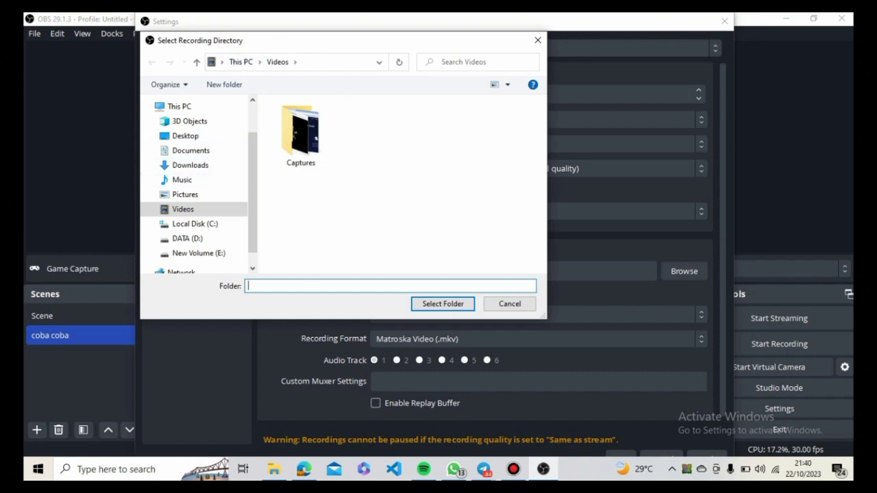
left_click(510, 303)
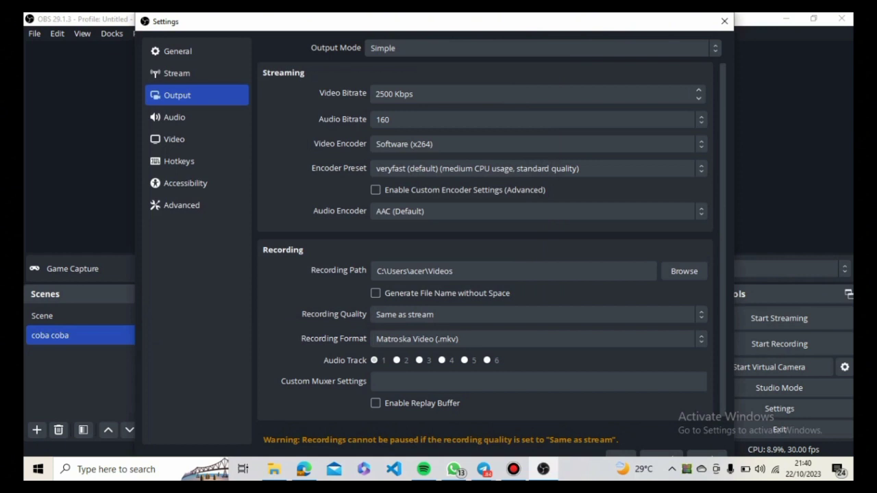
- Try High Quality, Medium File Size as the recording quality and examine the available recording formats
left_click(534, 314)
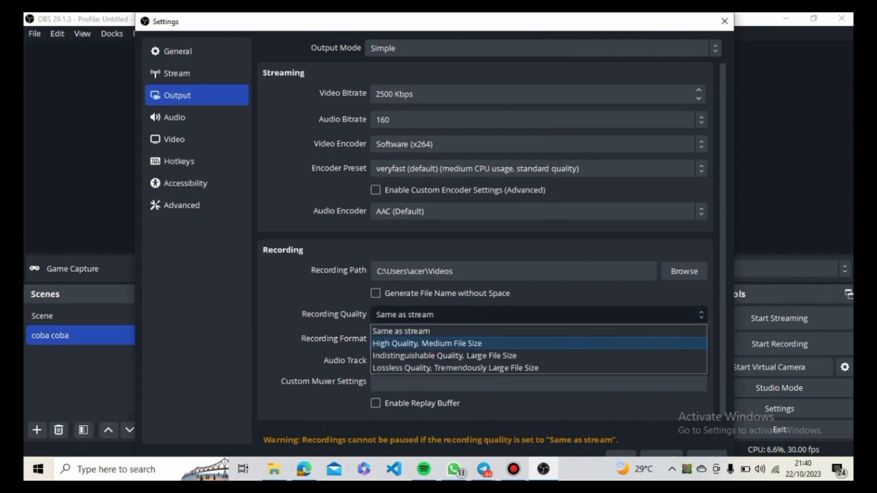
left_click(427, 344)
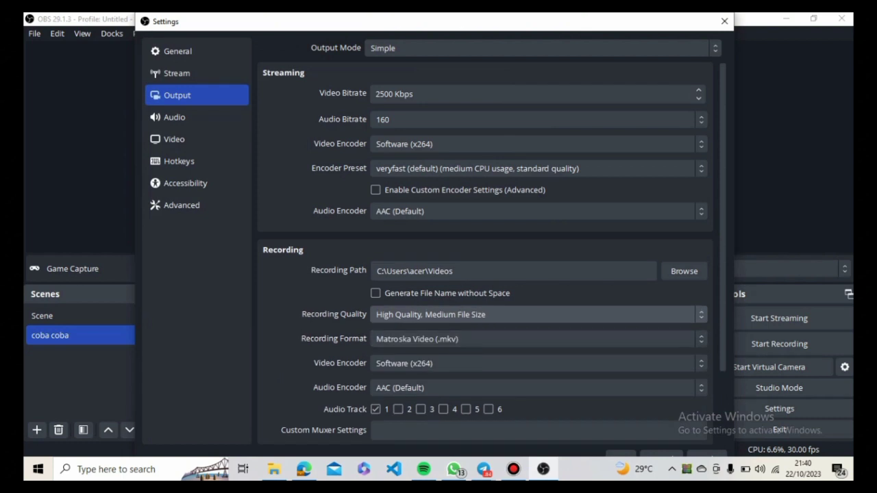
left_click(411, 338)
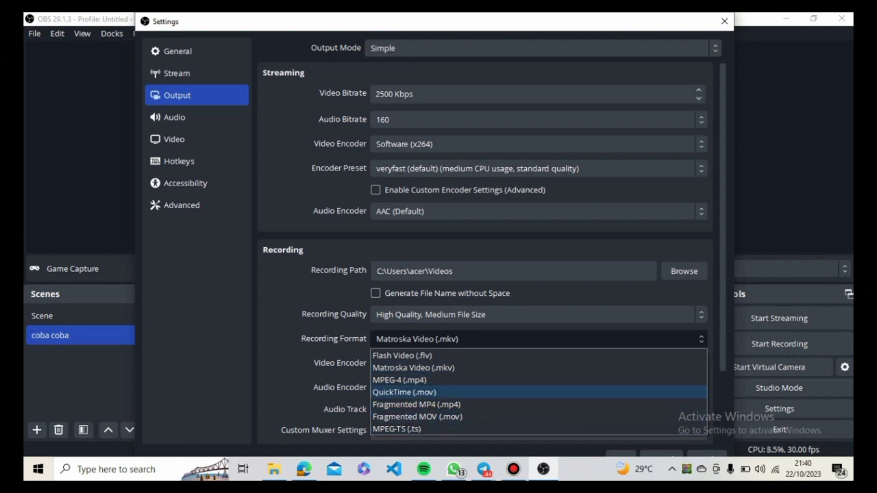
left_click(535, 315)
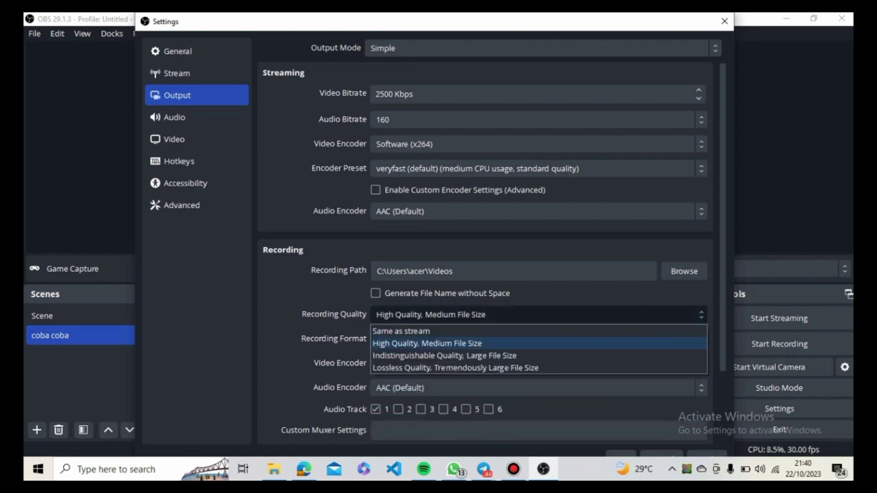
left_click(534, 343)
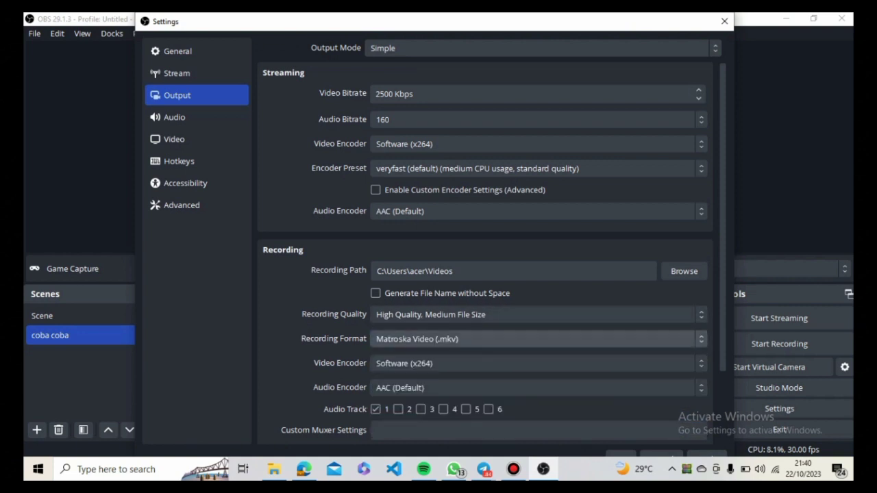
- Examine the recording video encoders, keeping Software (x264), and return the recording quality to Same as stream
left_click(534, 363)
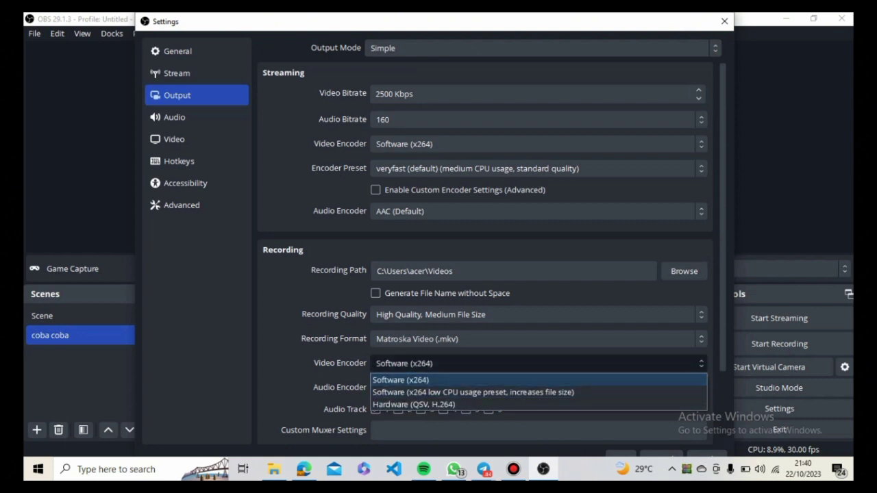
left_click(535, 380)
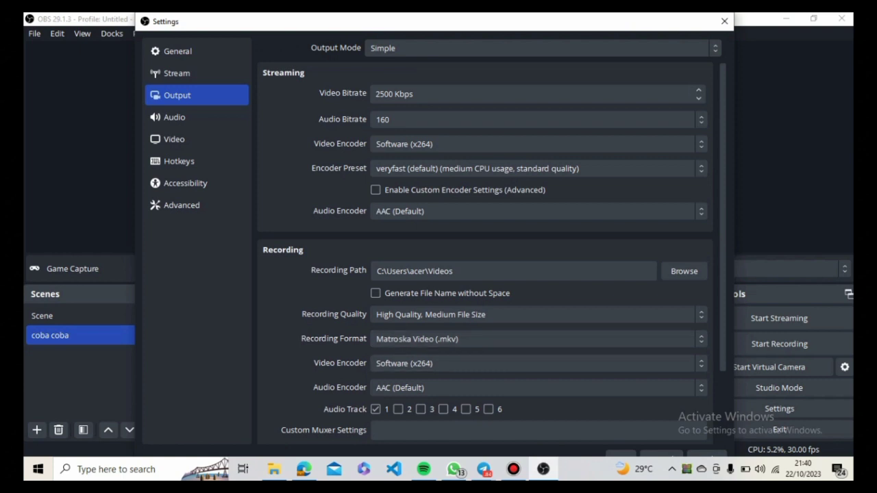
scroll(485, 247, "down", 2)
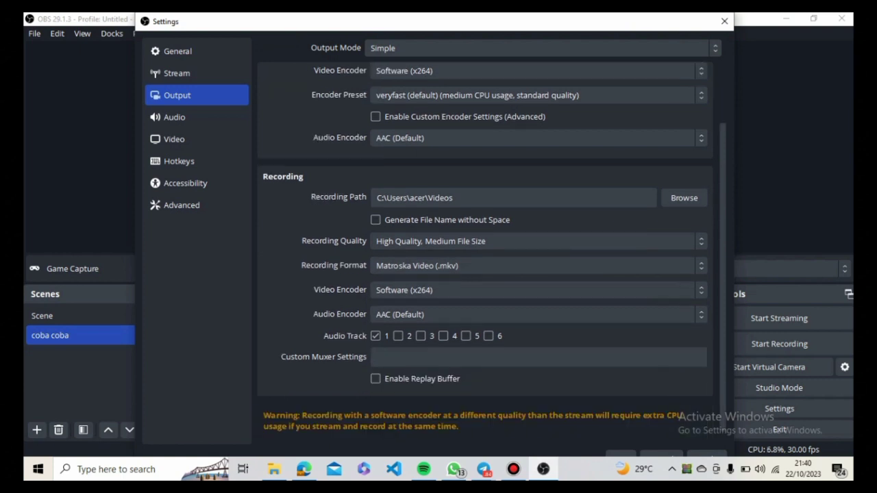
left_click(485, 241)
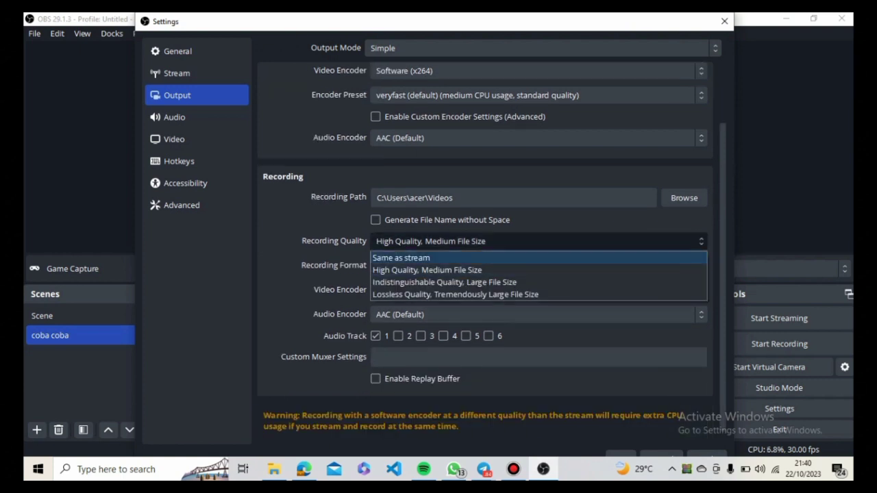
left_click(401, 258)
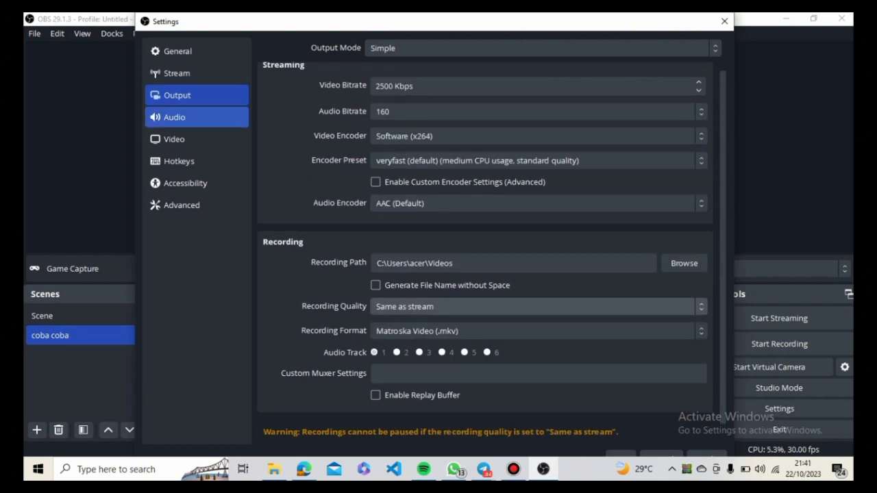
- Open the Audio settings and examine the channel and sample rate options, keeping Stereo and 48 kHz
left_click(185, 117)
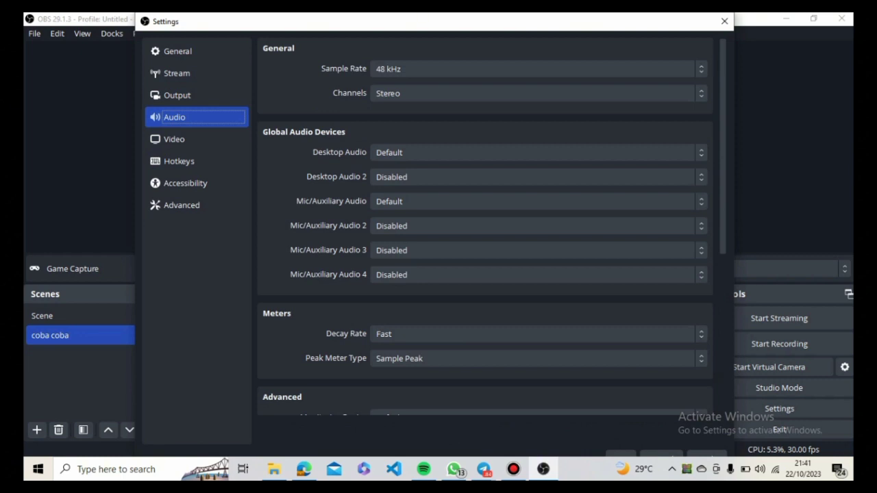
left_click(539, 93)
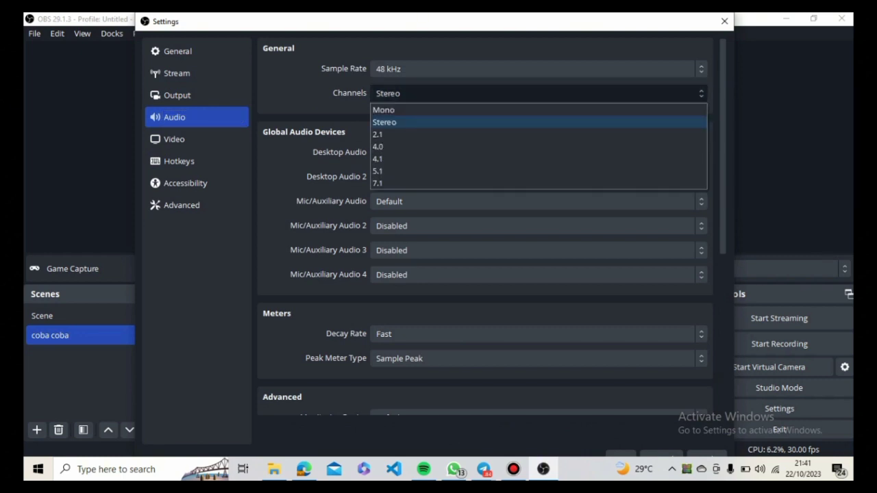
left_click(538, 93)
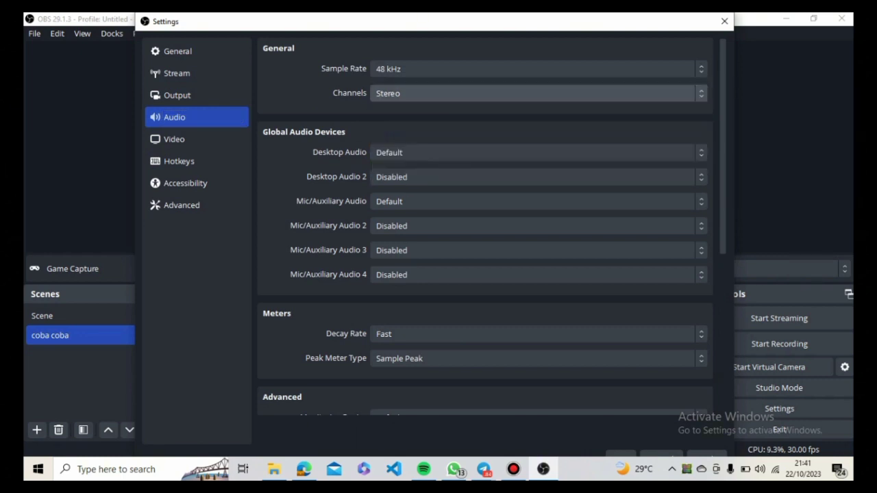
left_click(538, 68)
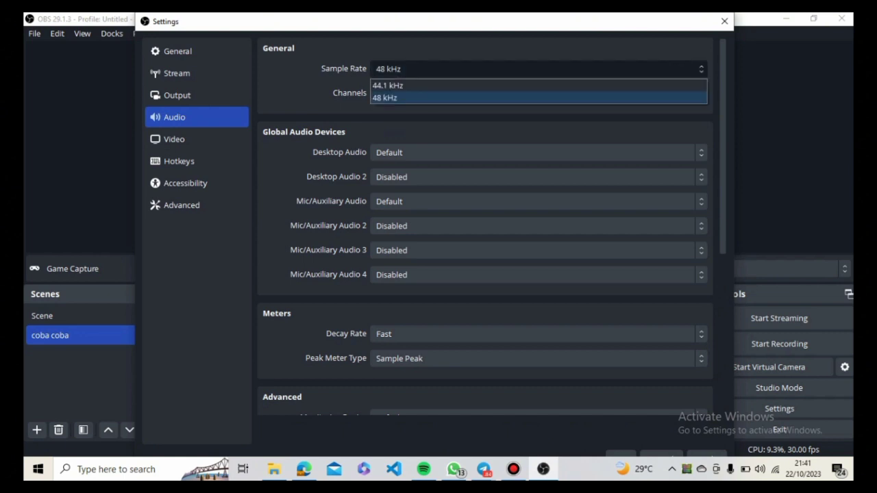
left_click(539, 98)
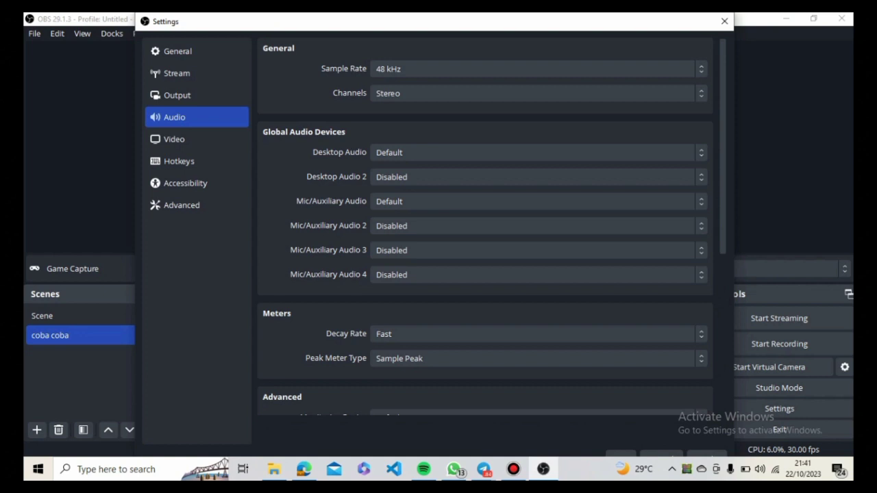
- Review the audio meter options, keeping Fast decay and Sample Peak, and the Advanced and Hotkeys sections of the Audio settings
scroll(485, 226, "down", 4)
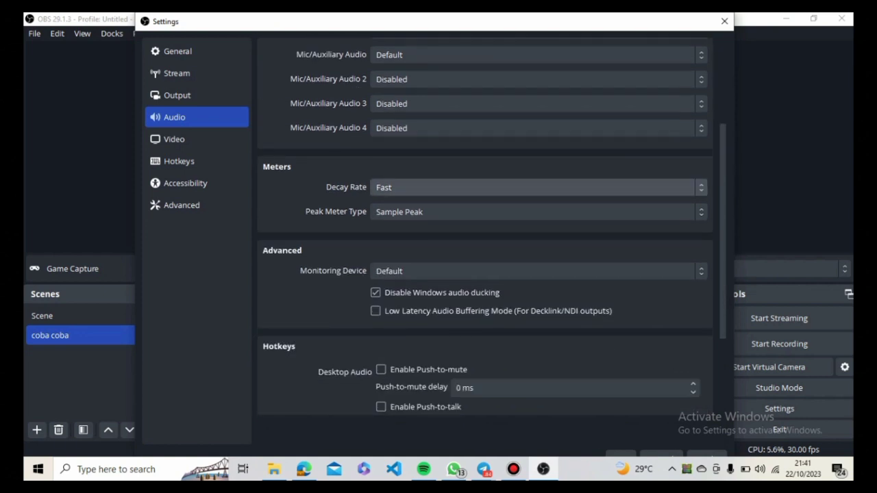
left_click(538, 188)
left_click(538, 204)
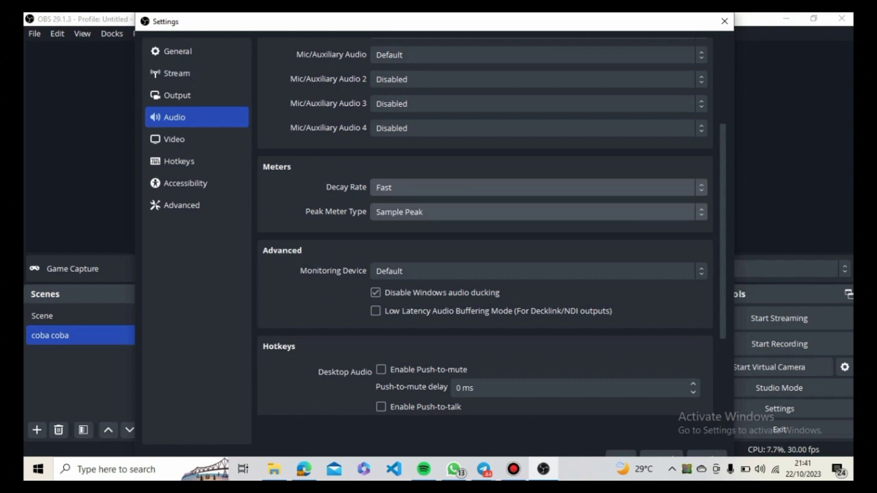
left_click(538, 212)
left_click(538, 213)
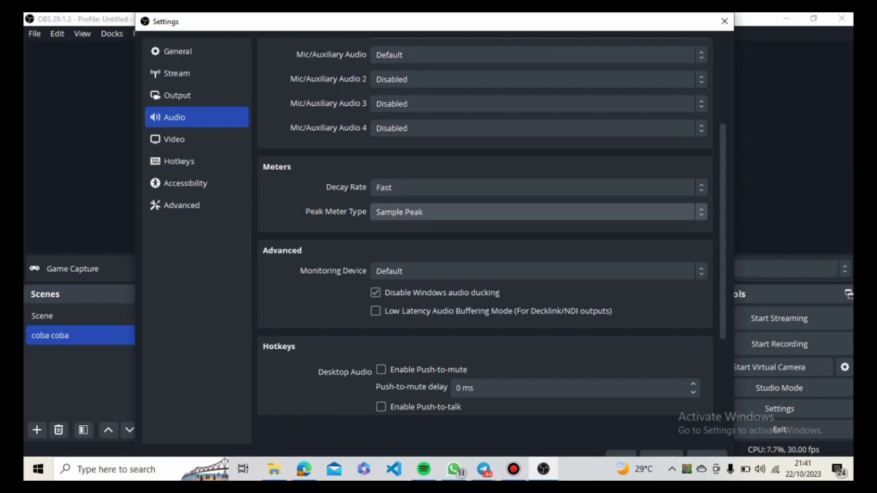
scroll(538, 212, "down", 2)
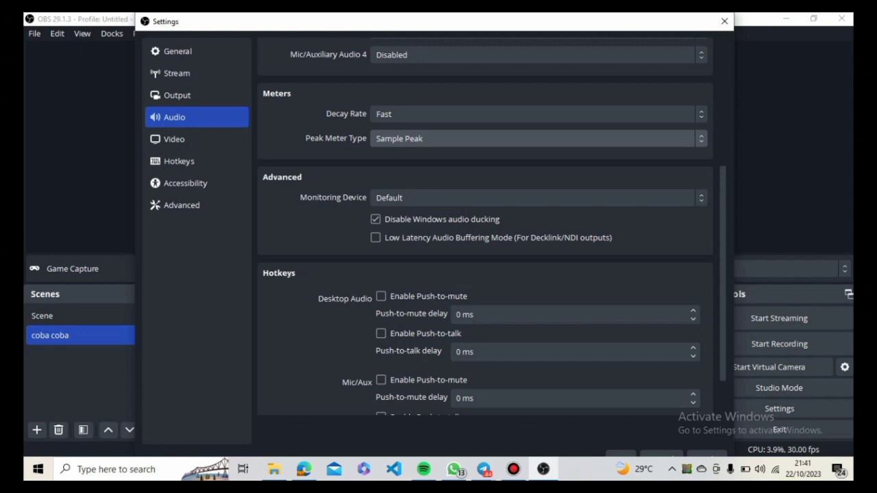
scroll(485, 226, "down", 2)
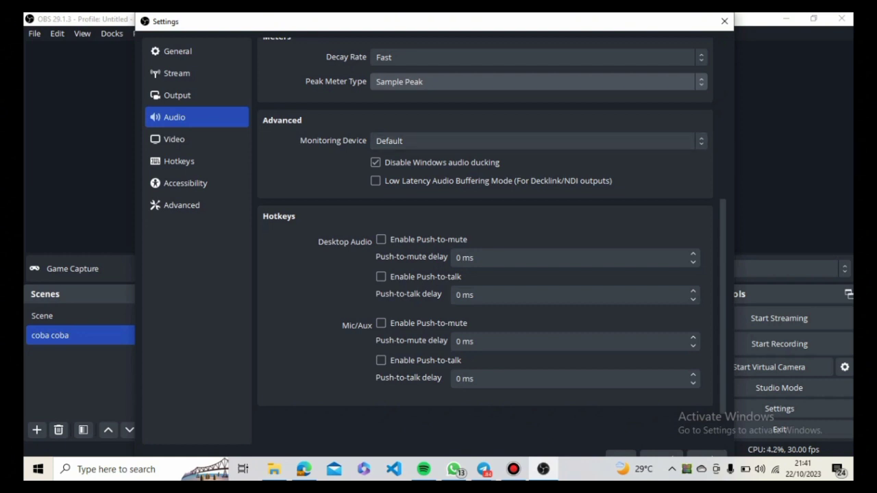
- Open the Video settings and examine the common FPS values, keeping 30
left_click(196, 139)
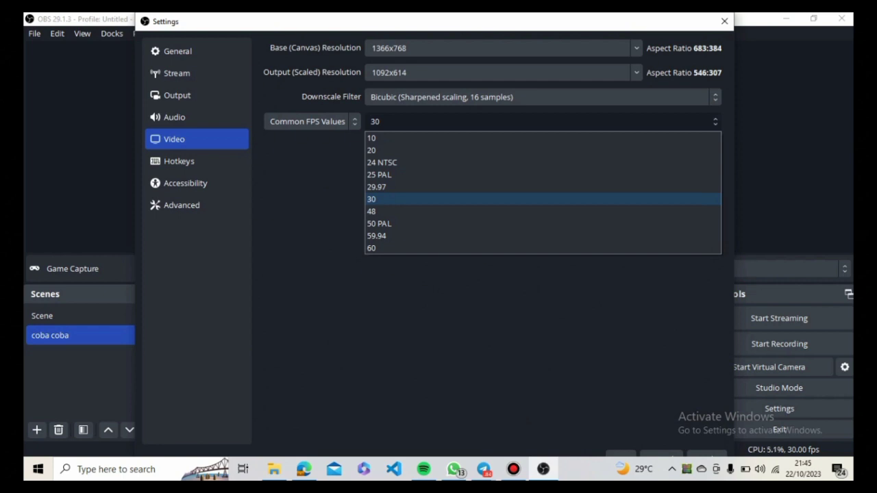
left_click(371, 200)
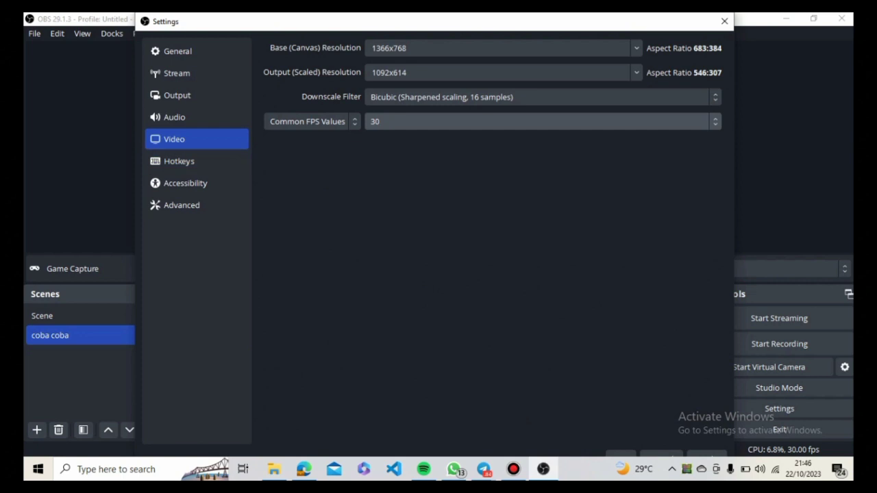
- Review the Hotkeys settings, from streaming and recording through scene, Desktop Audio, Game Capture and Mic/Aux shortcuts
left_click(196, 161)
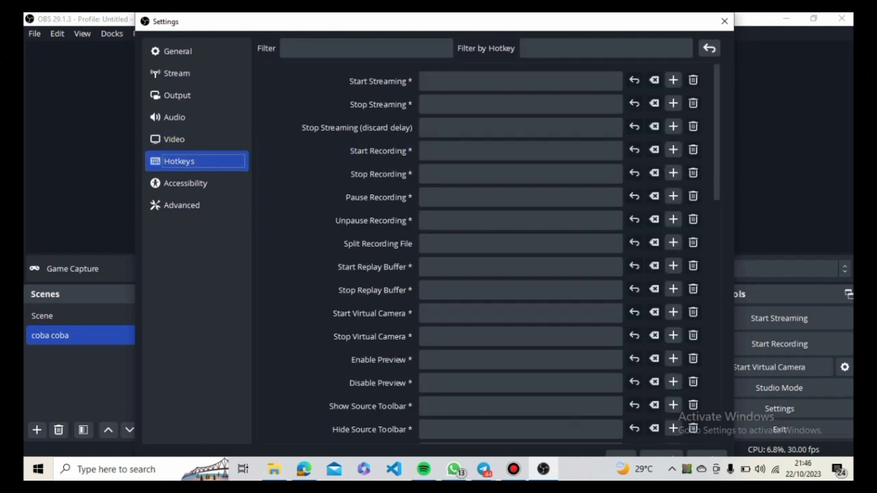
scroll(486, 254, "down", 1)
scroll(487, 254, "down", 9)
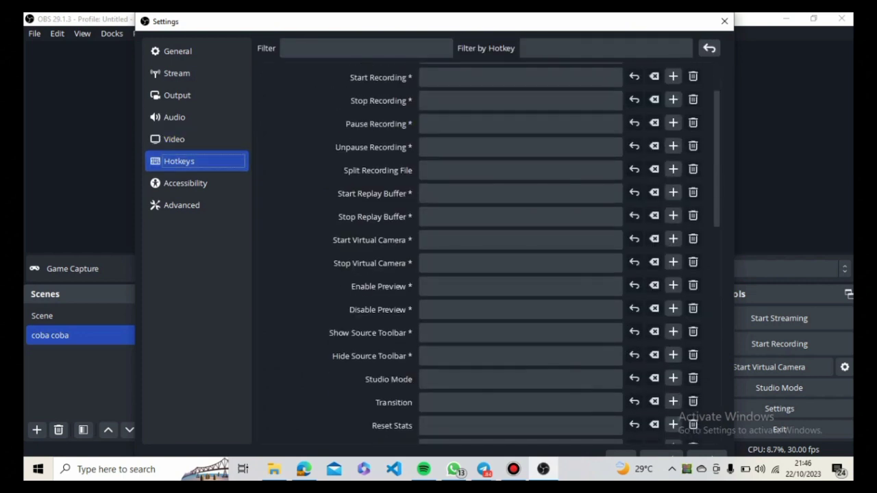
scroll(486, 253, "down", 6)
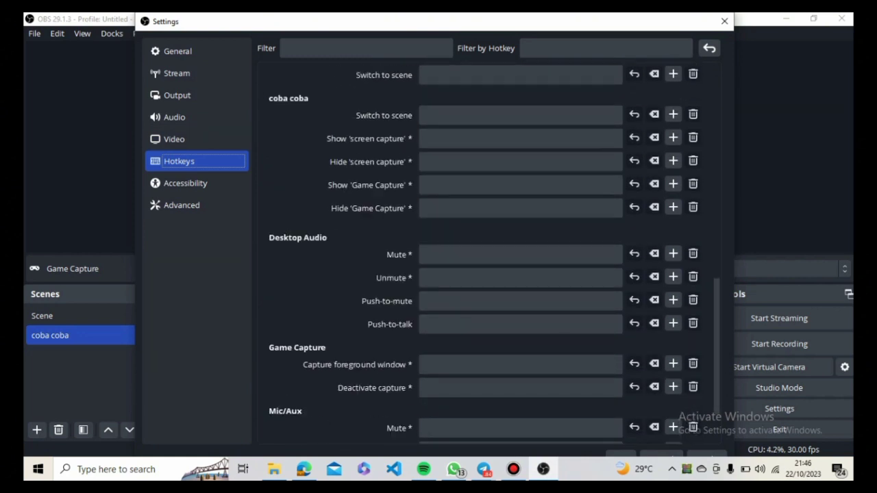
scroll(486, 253, "down", 2)
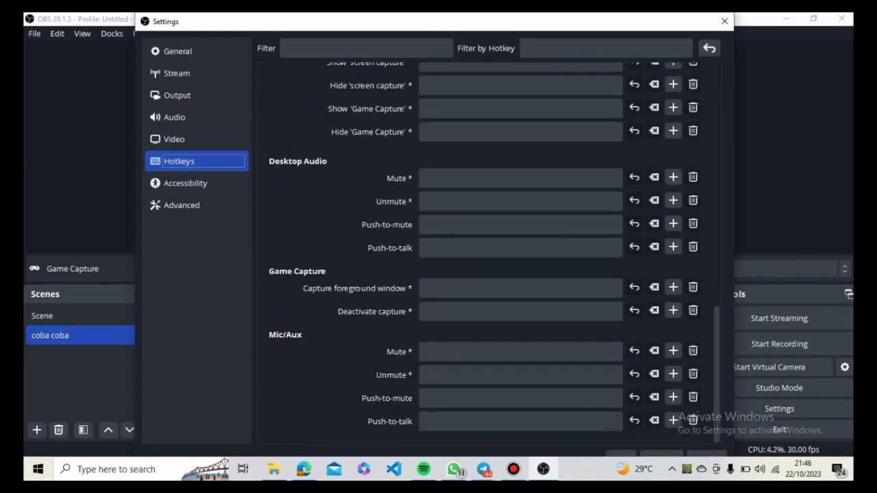
scroll(487, 254, "up", 14)
scroll(487, 254, "up", 4)
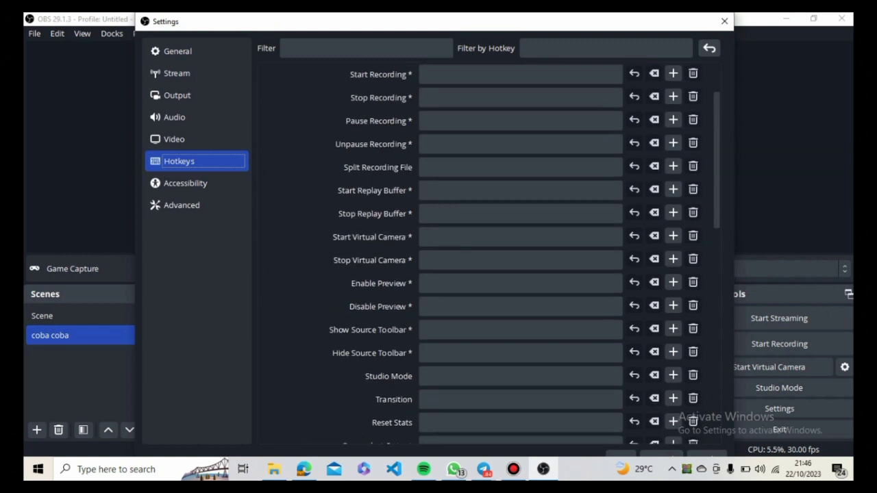
- Review the Accessibility color settings and the Advanced settings from General and Video through Stream Delay, Network and Sources
left_click(185, 183)
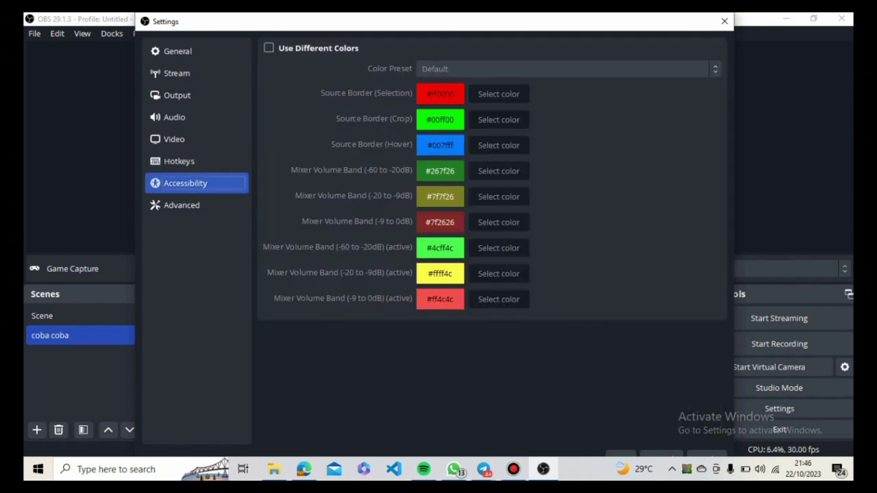
left_click(185, 205)
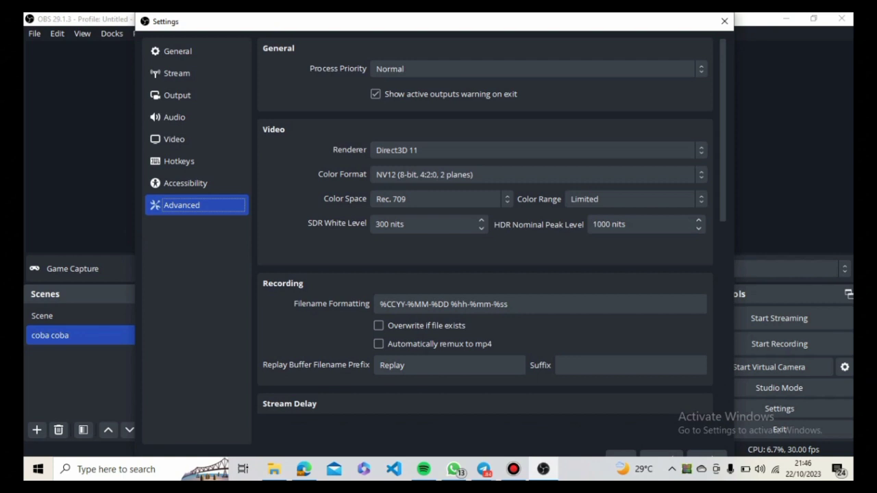
scroll(439, 198, "down", 3)
scroll(485, 226, "down", 6)
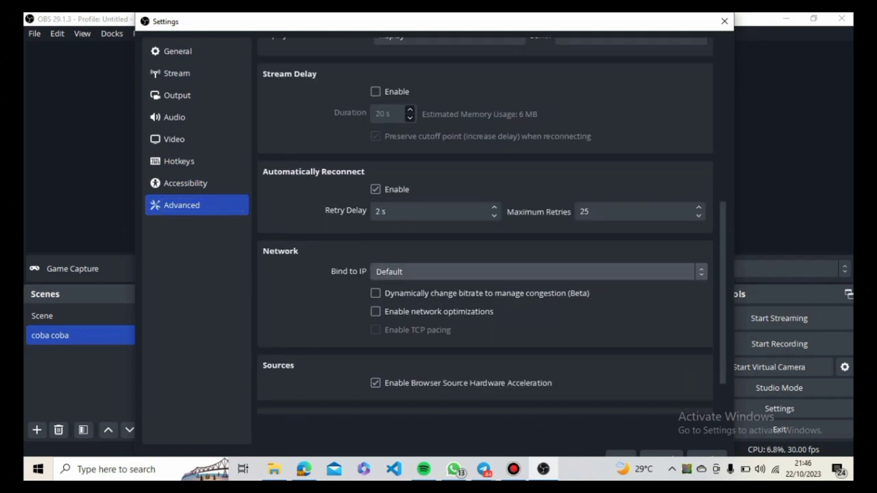
- Close the settings and save the unsaved changes
left_click(724, 21)
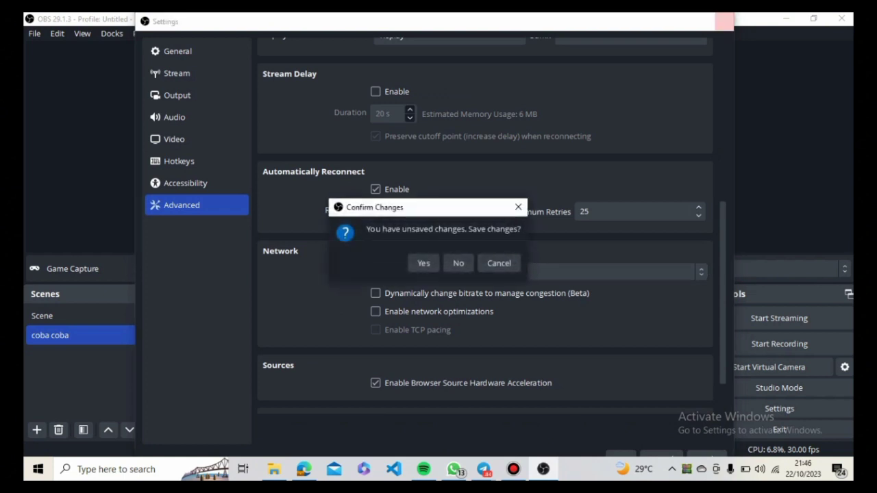
left_click(423, 263)
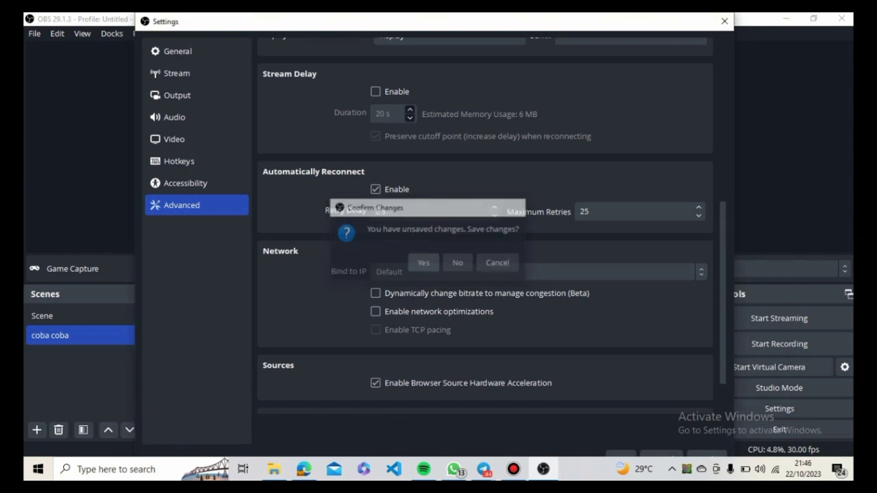
- Review the available editing, view, docks, profile, scene collection and help commands, leaving everything unchanged and no source selected
left_click(57, 33)
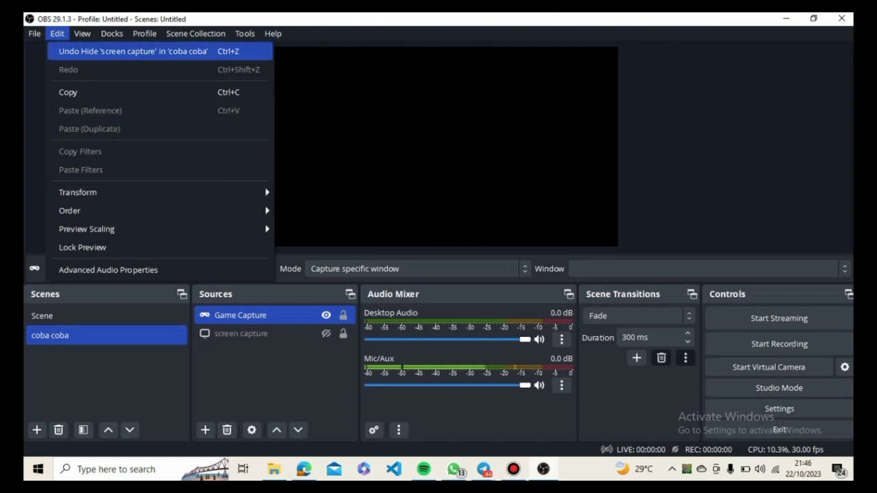
left_click(82, 34)
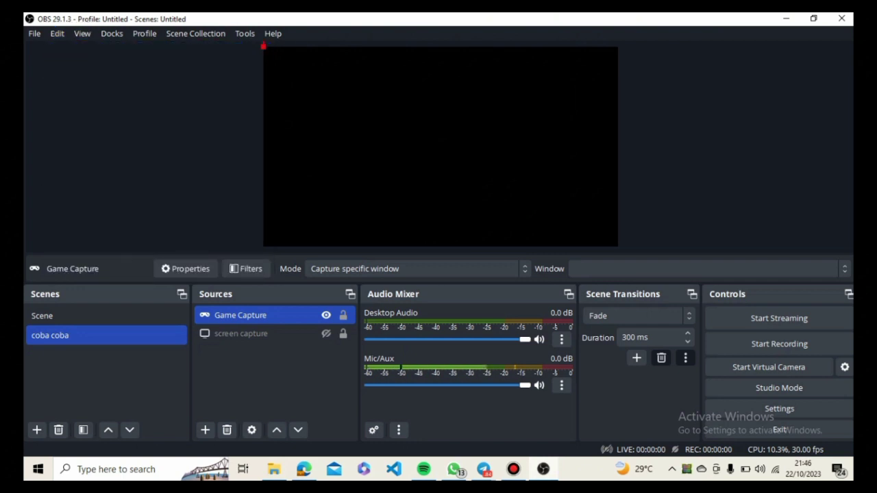
left_click(82, 34)
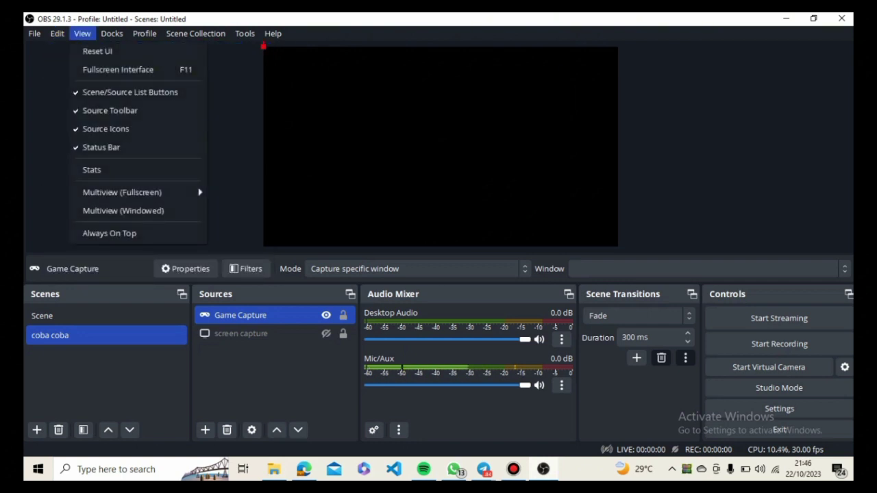
mouse_move(112, 34)
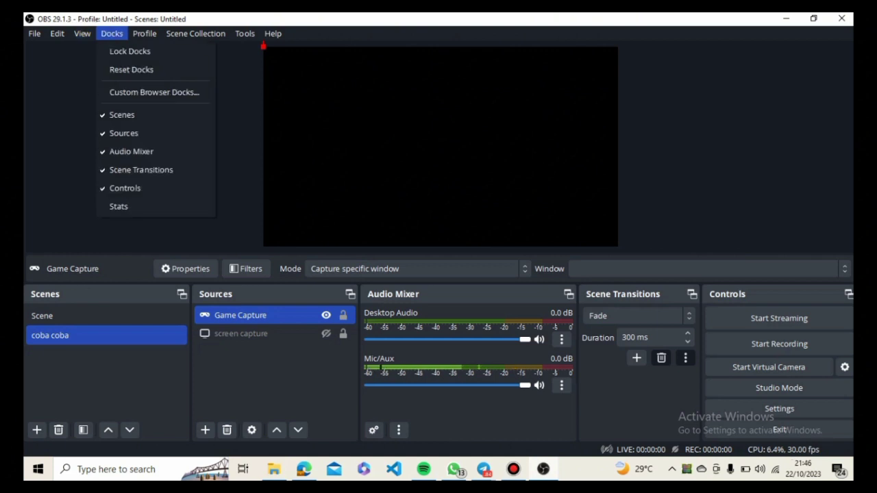
mouse_move(145, 34)
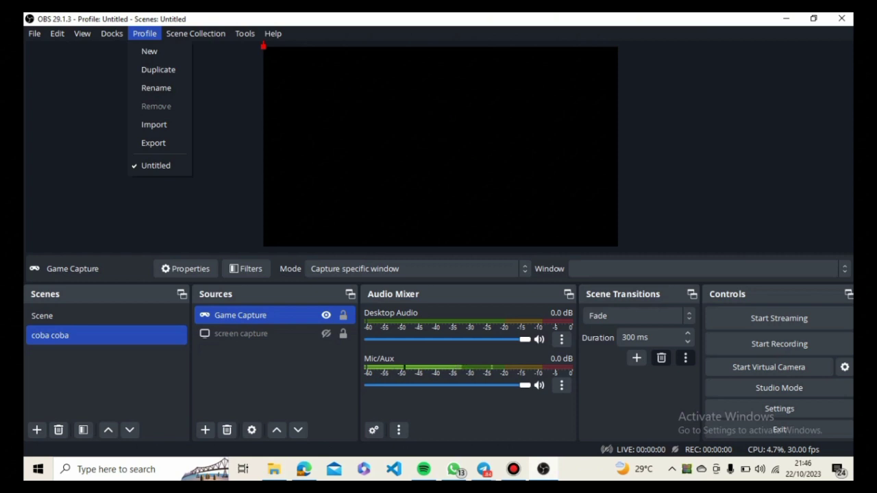
mouse_move(195, 33)
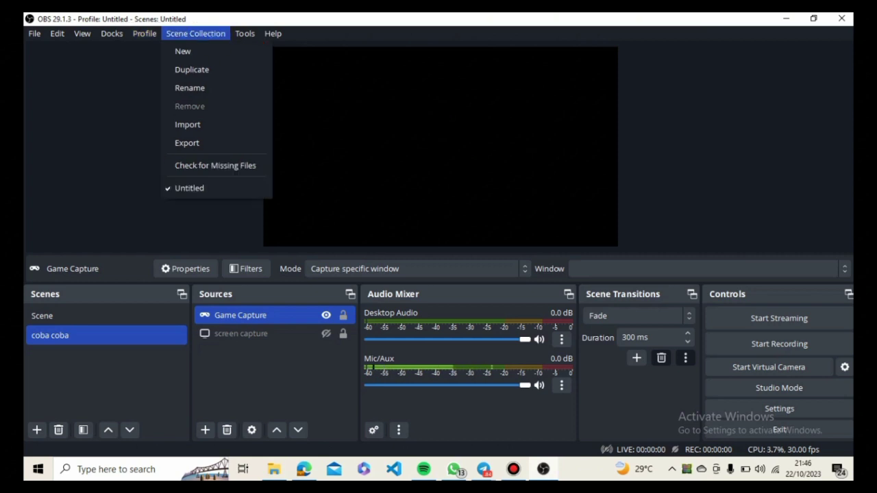
mouse_move(272, 34)
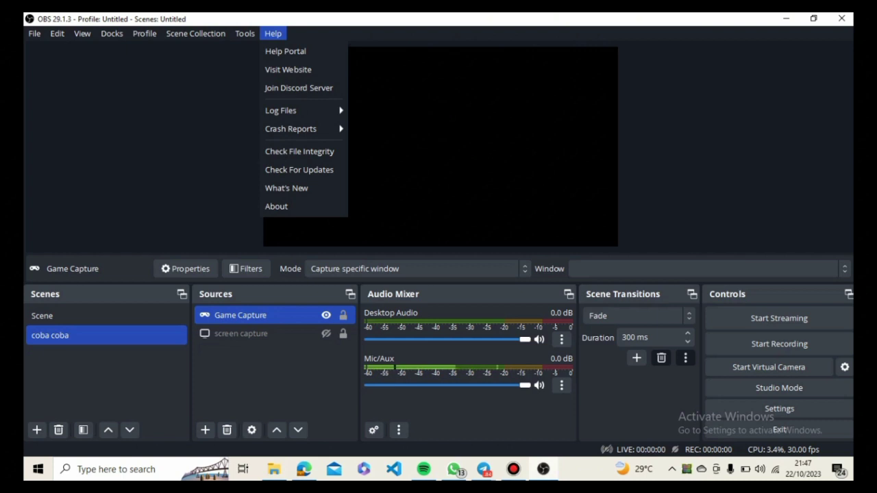
left_click(439, 146)
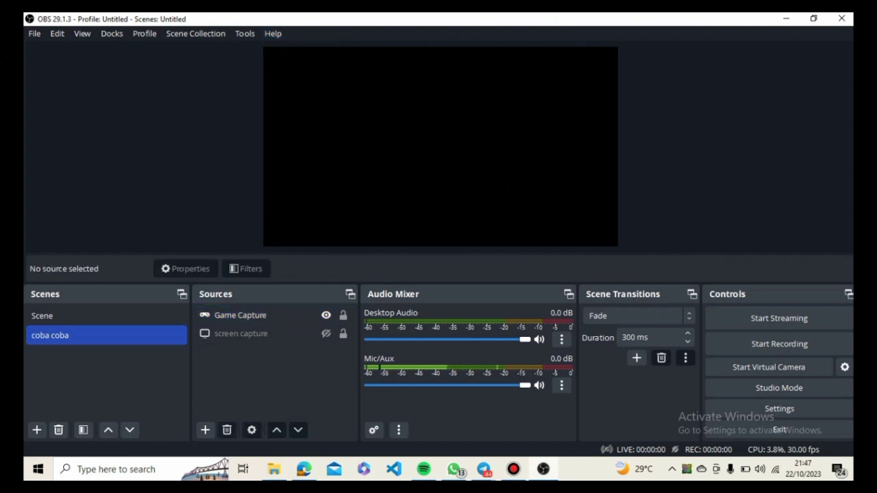